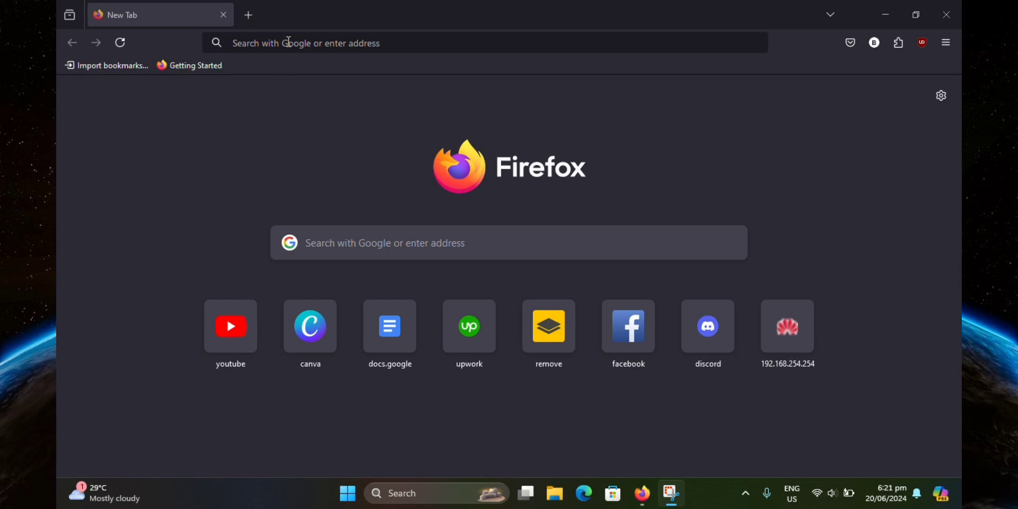
Go to canva.com and create a new blank Logo design.
click(285, 43)
text(canva.com/)
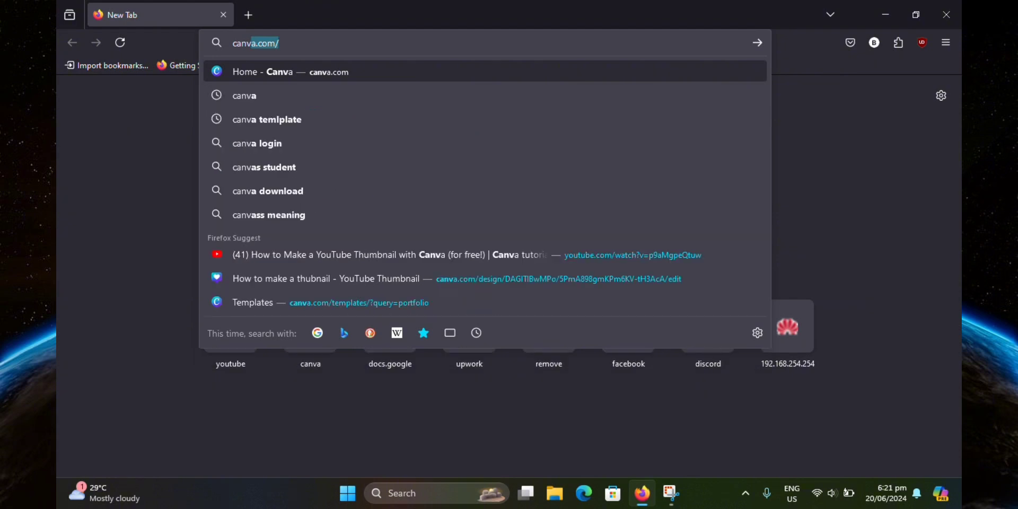
click(348, 79)
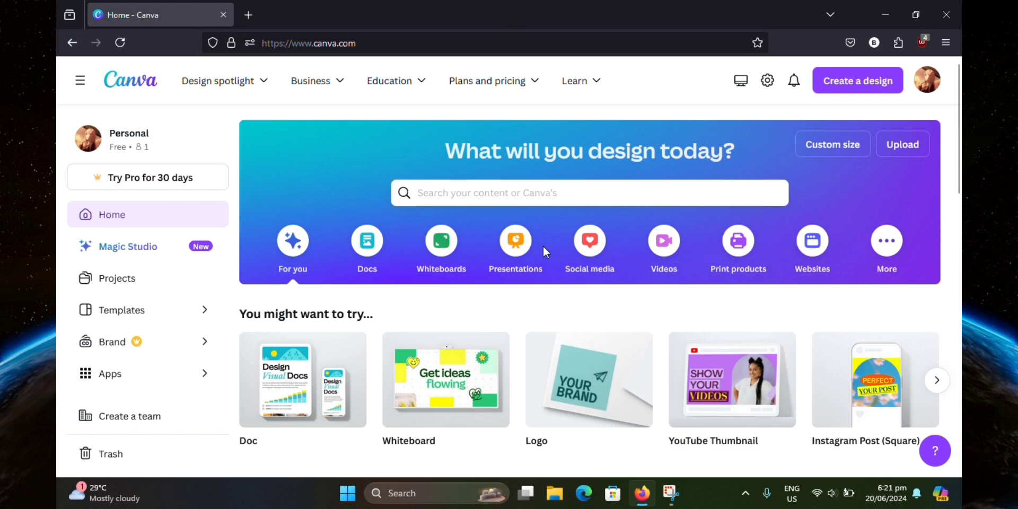
click(855, 89)
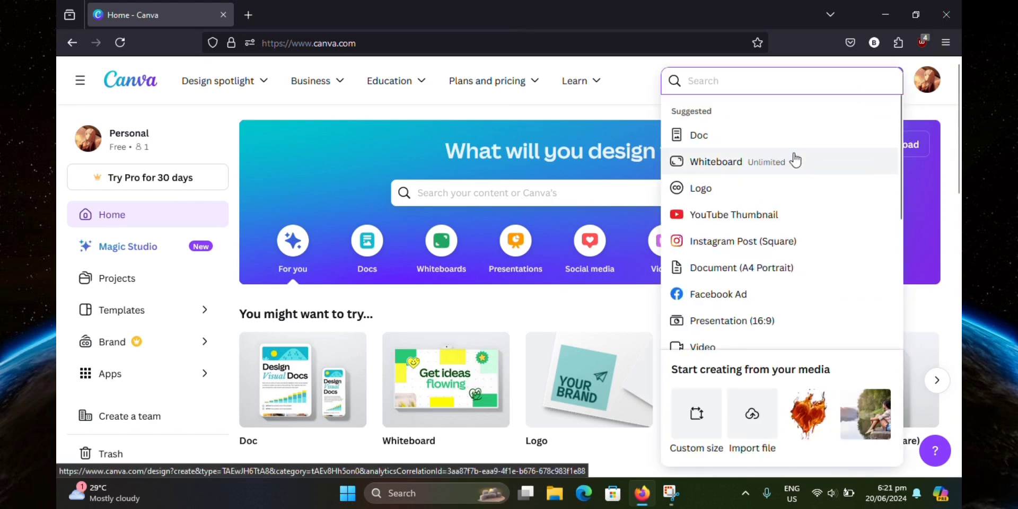
click(707, 188)
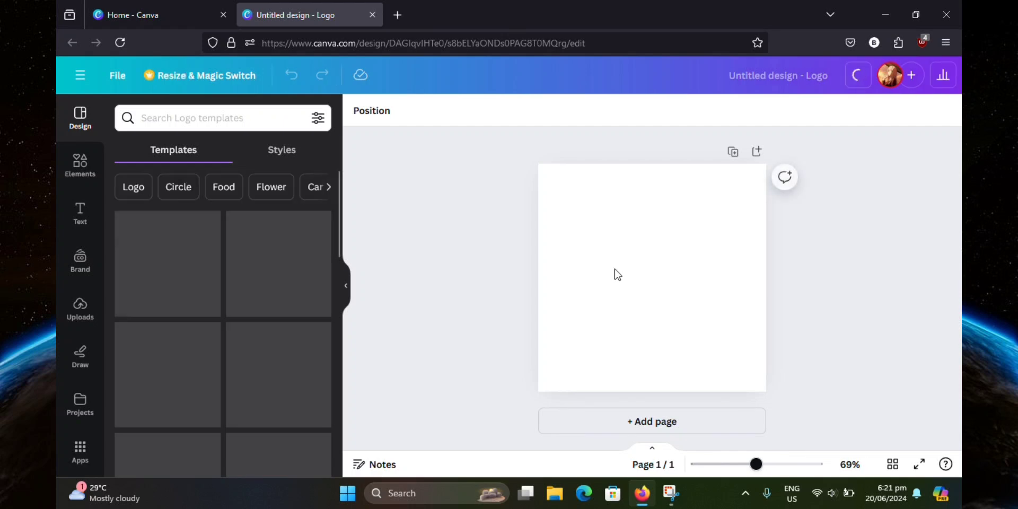
Place the uploaded flaming heart image on the page, enlarge it to the full page height and centre it.
click(80, 304)
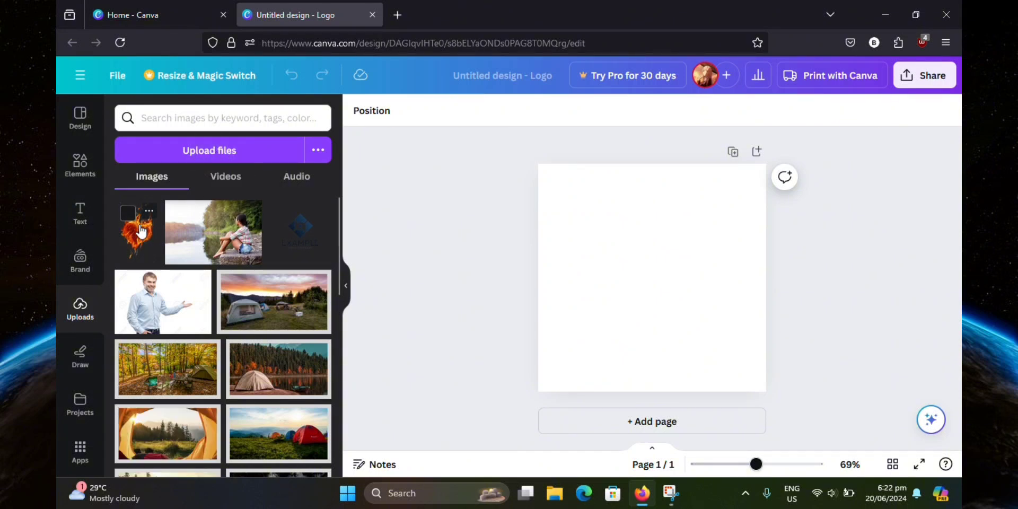
drag(137, 234, 637, 239)
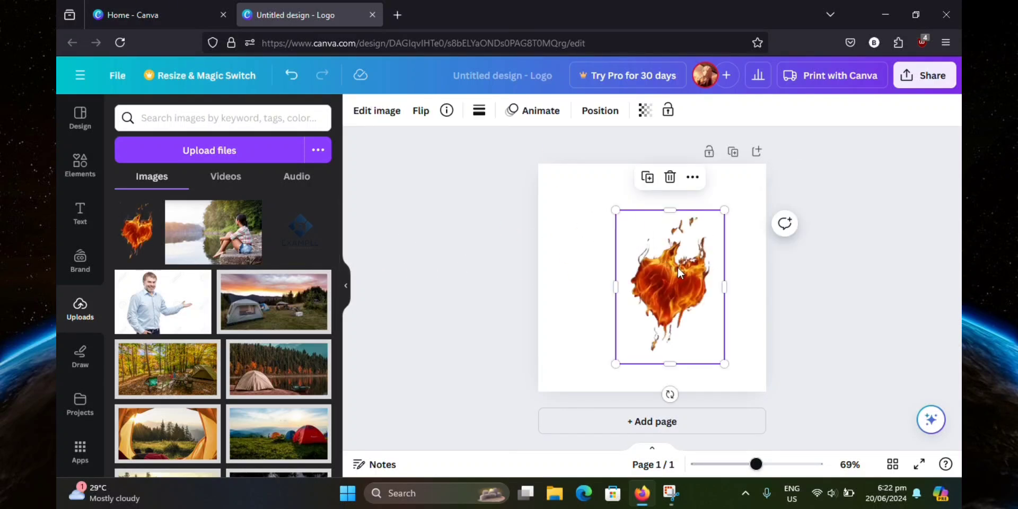
drag(677, 267, 660, 261)
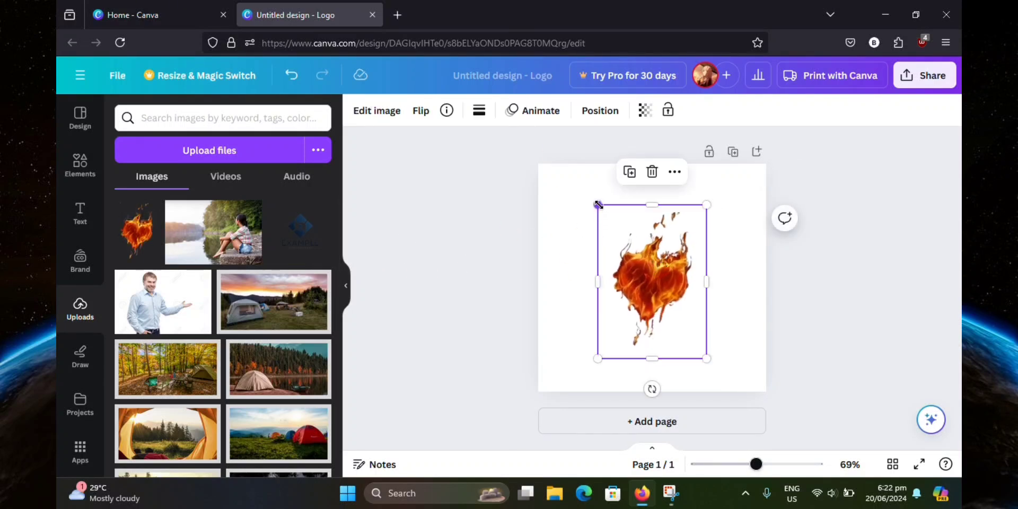
drag(597, 204, 541, 192)
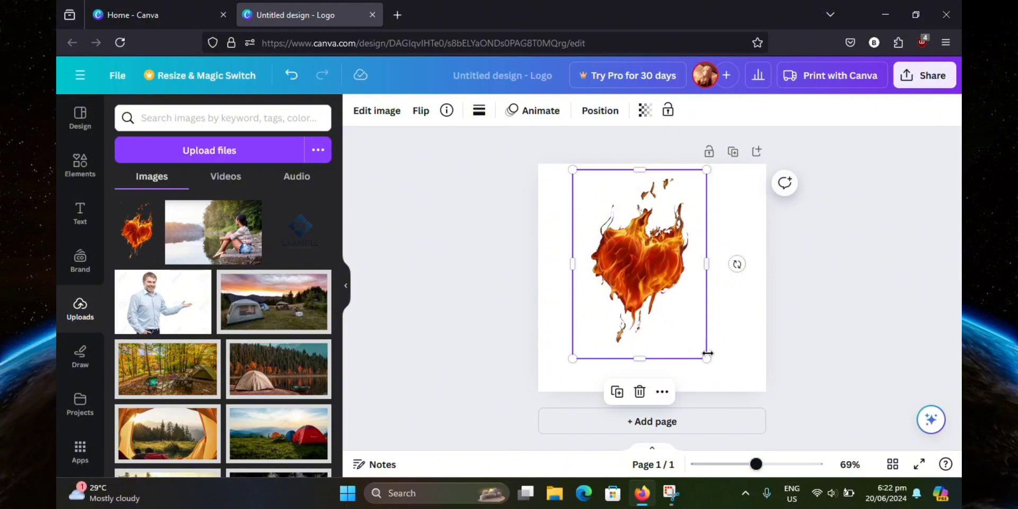
drag(705, 356, 732, 396)
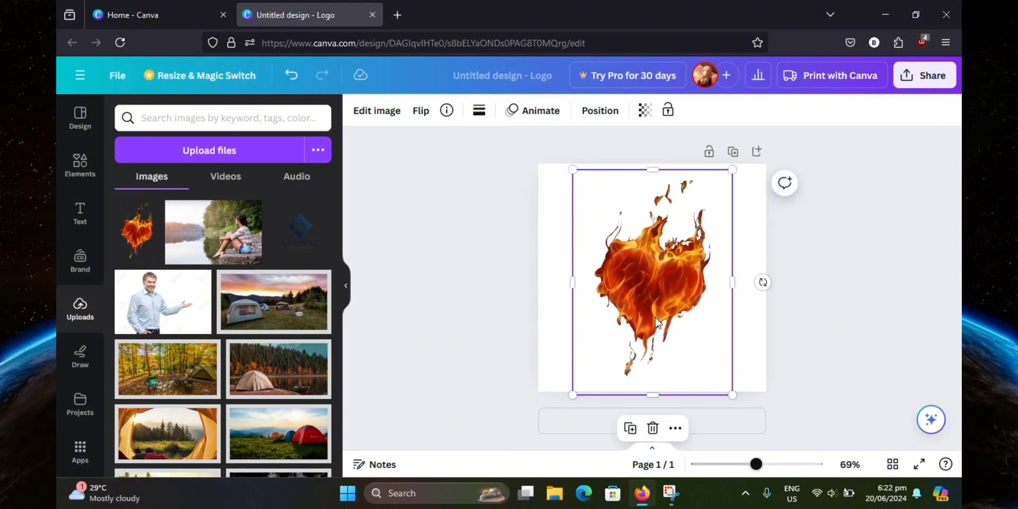
drag(659, 324, 646, 309)
click(736, 323)
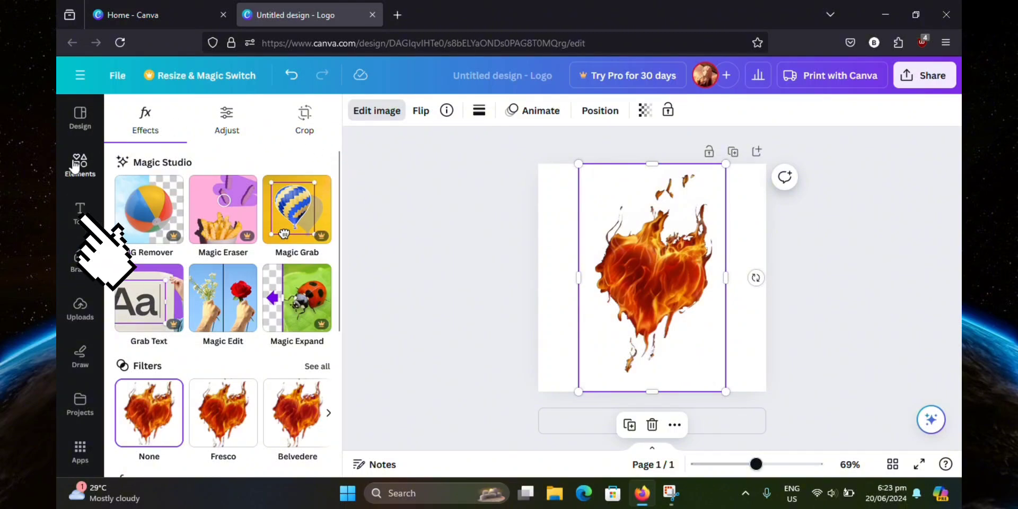
Add a text box reading BURNING and place it in the page's upper-left corner, enlarged to about size 36.
click(80, 213)
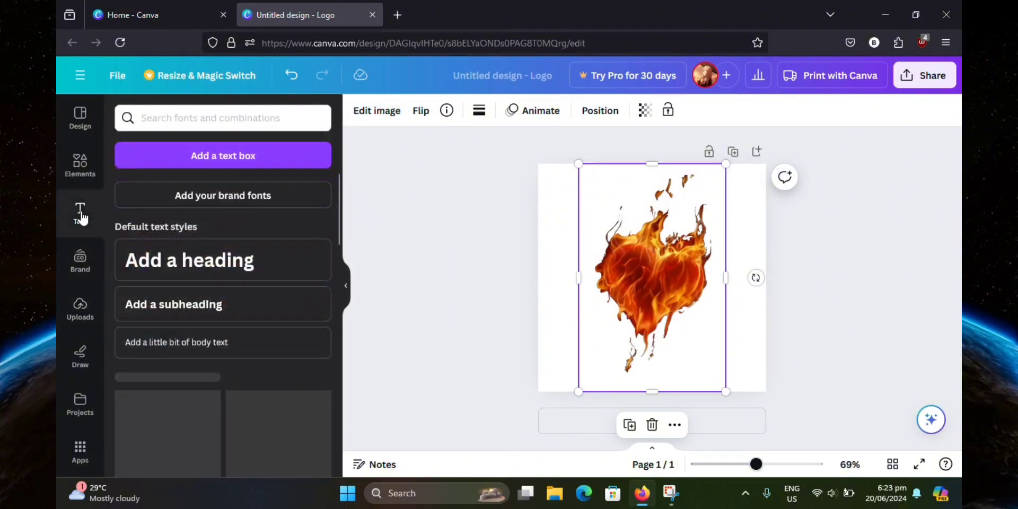
click(212, 158)
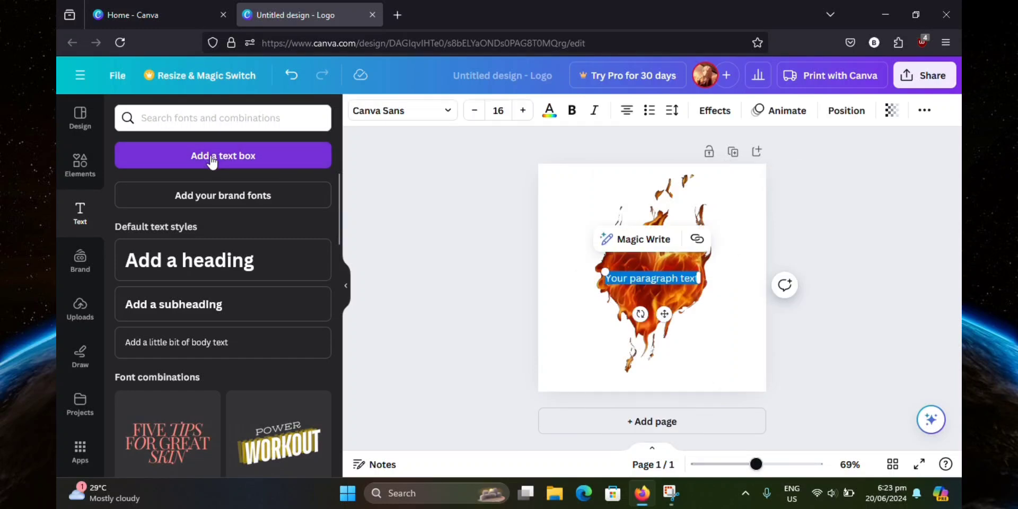
double_click(653, 280)
double_click(615, 278)
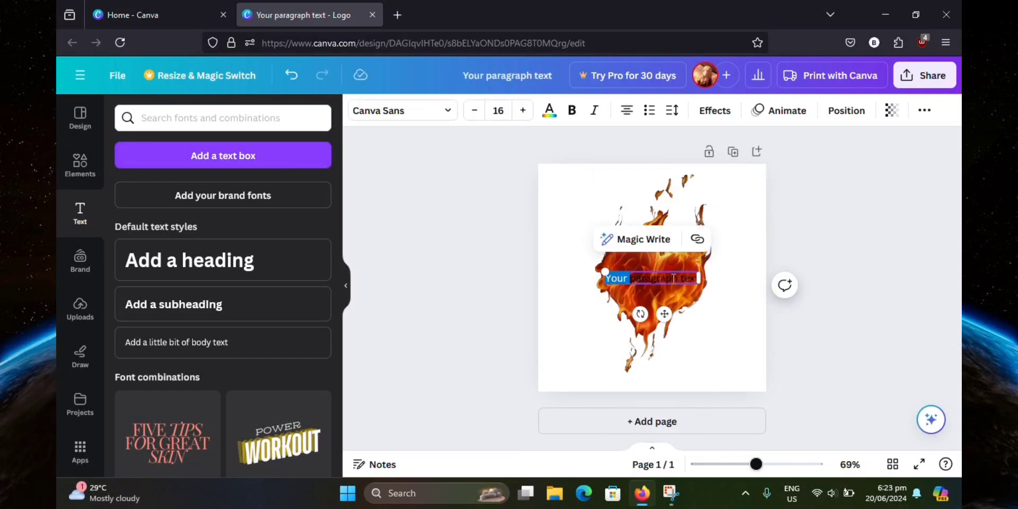
triple_click(638, 279)
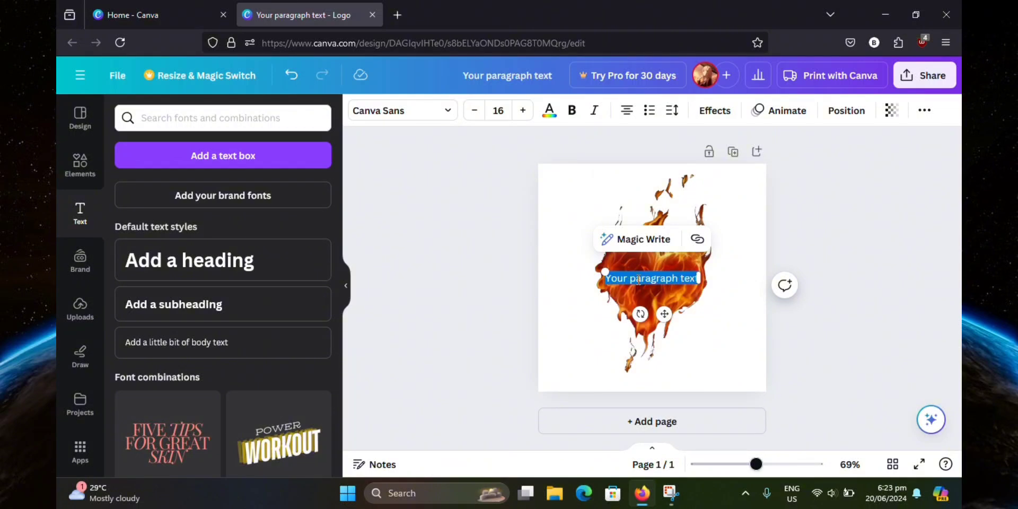
text(B)
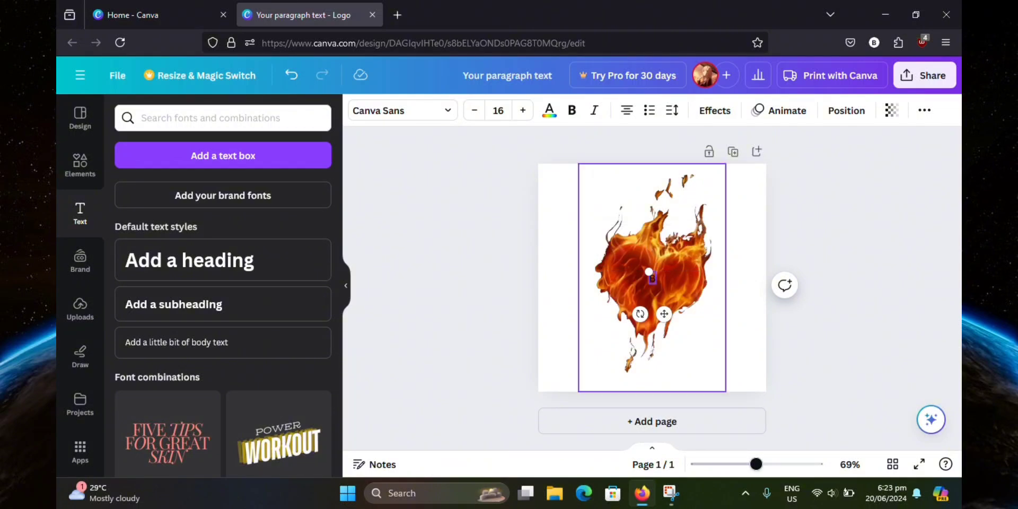
text(URNING)
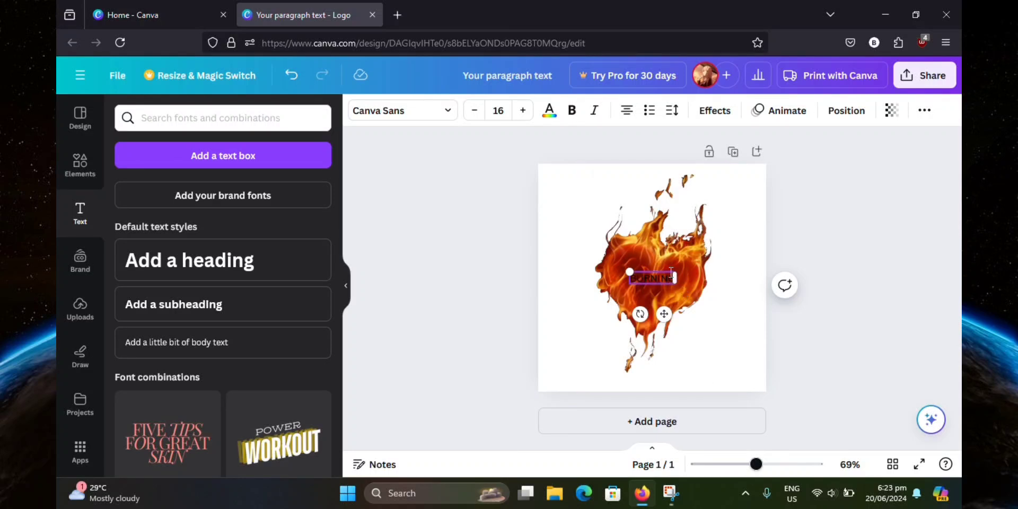
mouse_move(659, 270)
mouse_down()
mouse_move(651, 261)
mouse_move(657, 269)
mouse_move(638, 272)
mouse_move(583, 190)
mouse_up()
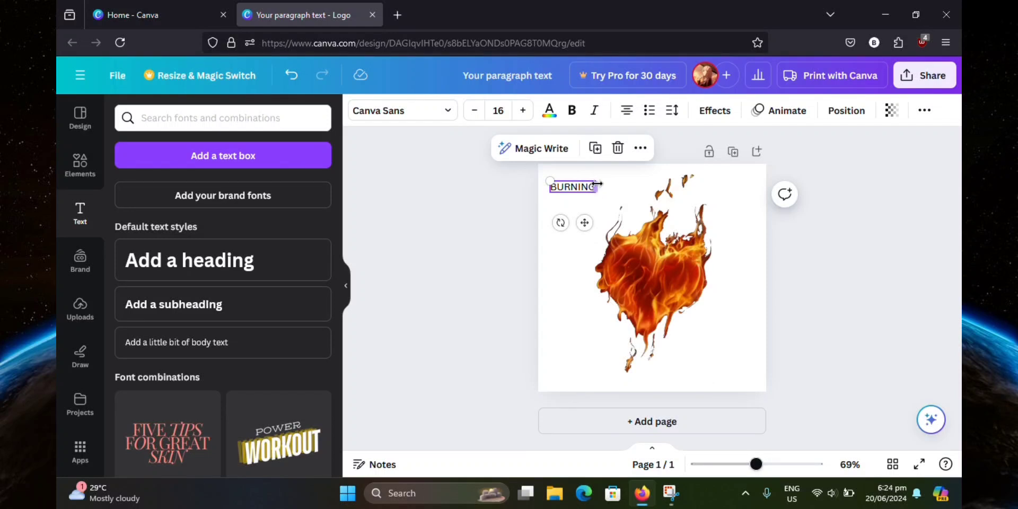
mouse_move(597, 192)
mouse_down()
mouse_move(643, 216)
mouse_move(651, 210)
mouse_move(613, 179)
mouse_up()
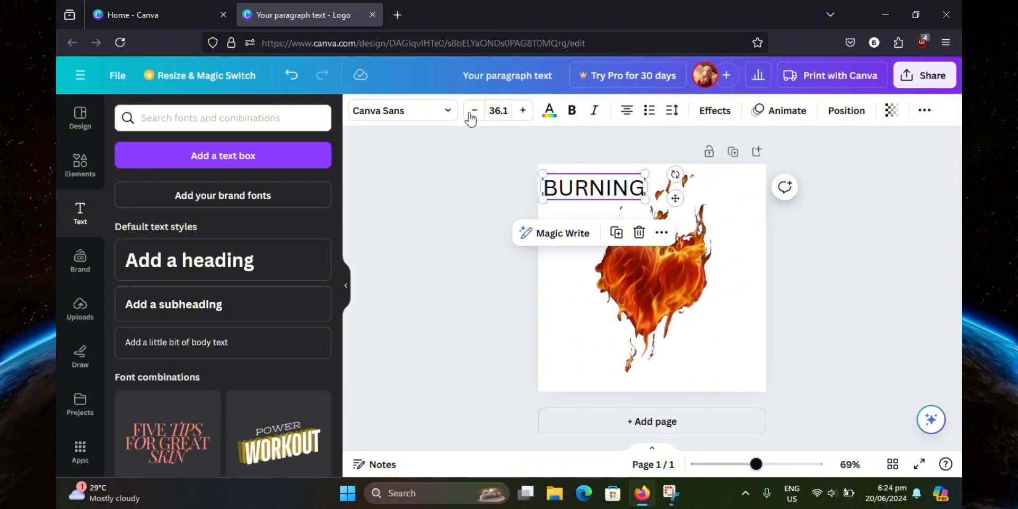
Set the BURNING text's font to League Spartan and nudge the text slightly inward from the page's left edge.
click(432, 122)
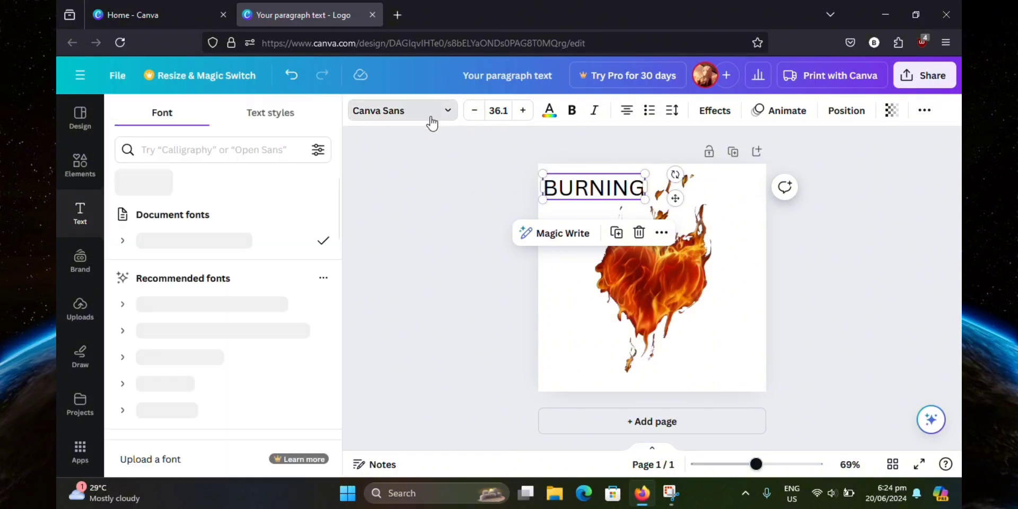
scroll(198, 294, down, 3)
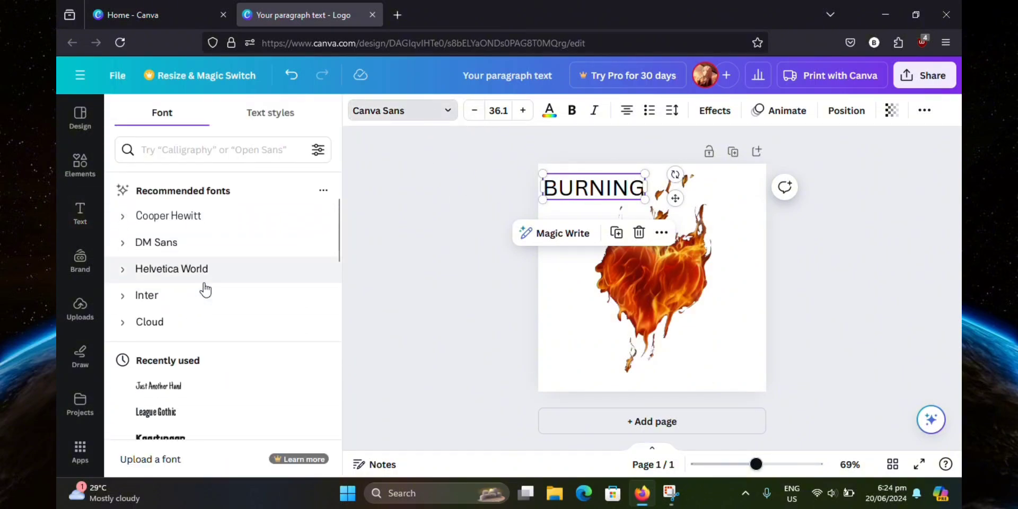
scroll(205, 290, down, 2)
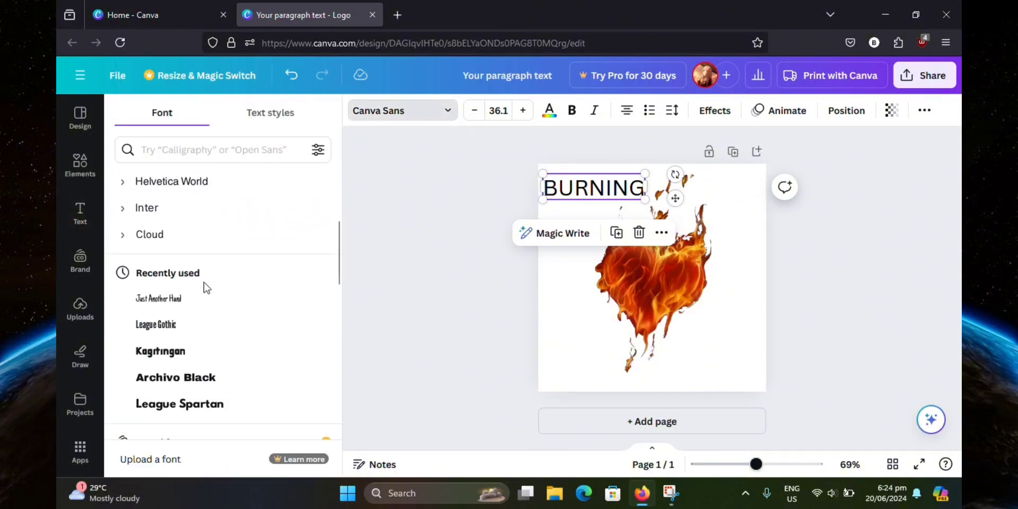
click(195, 407)
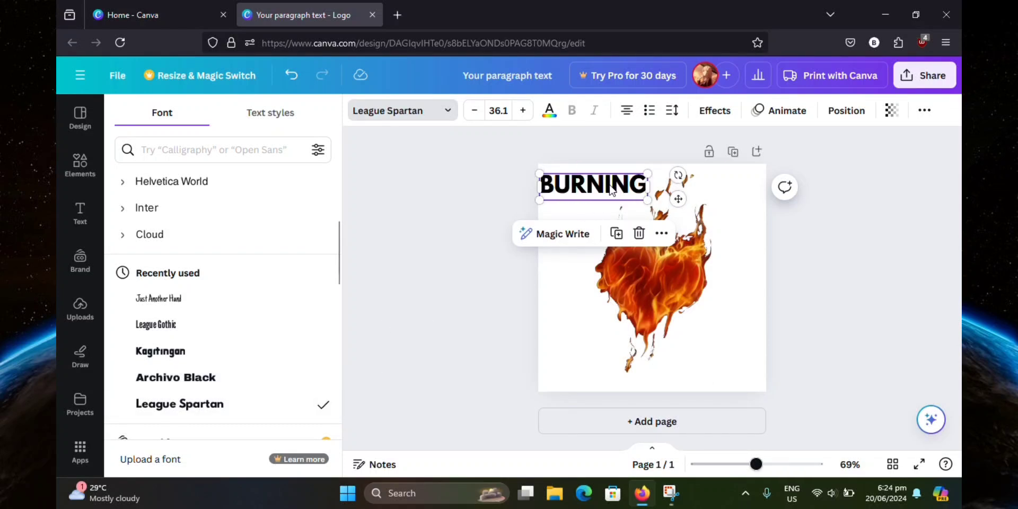
drag(612, 196, 615, 184)
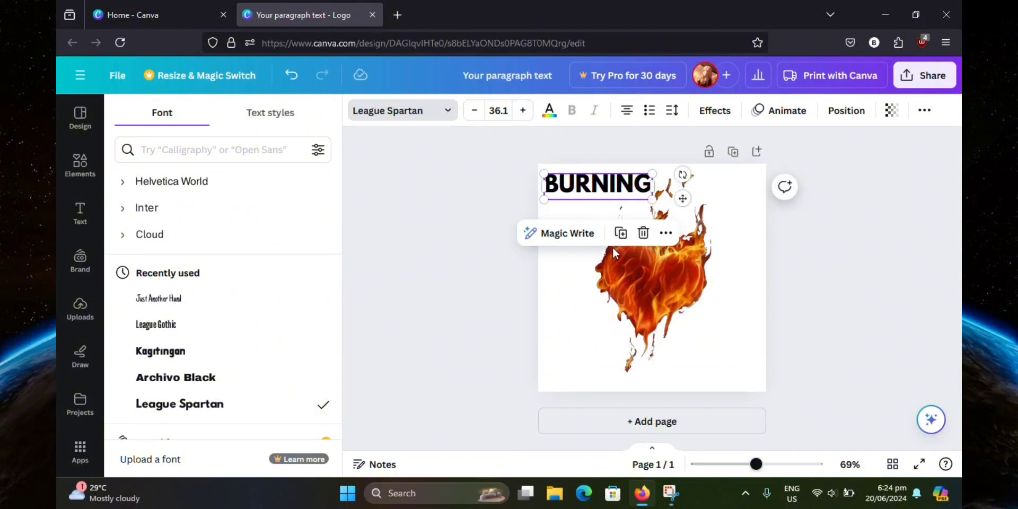
Try several of the heart image's photo colors on the BURNING text and settle on the dark red.
click(550, 114)
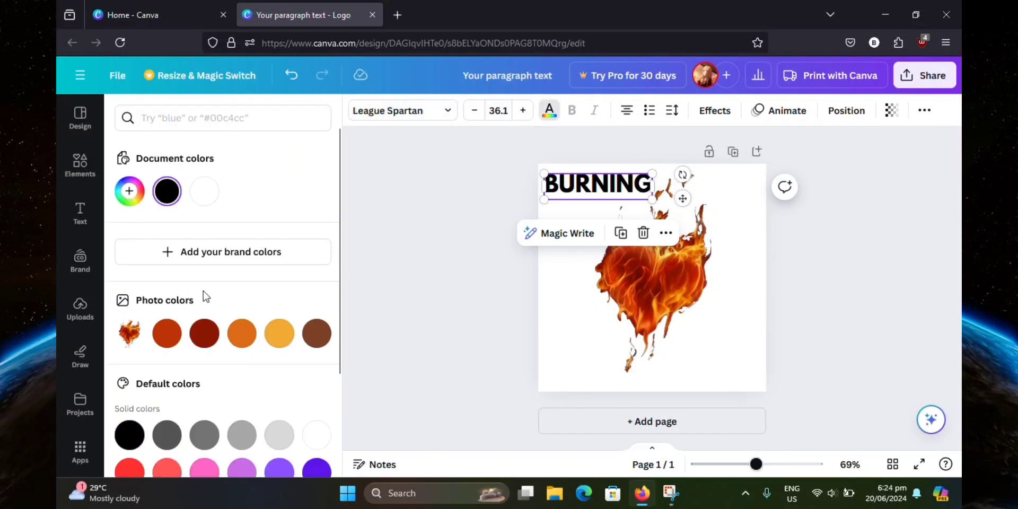
scroll(185, 352, down, 3)
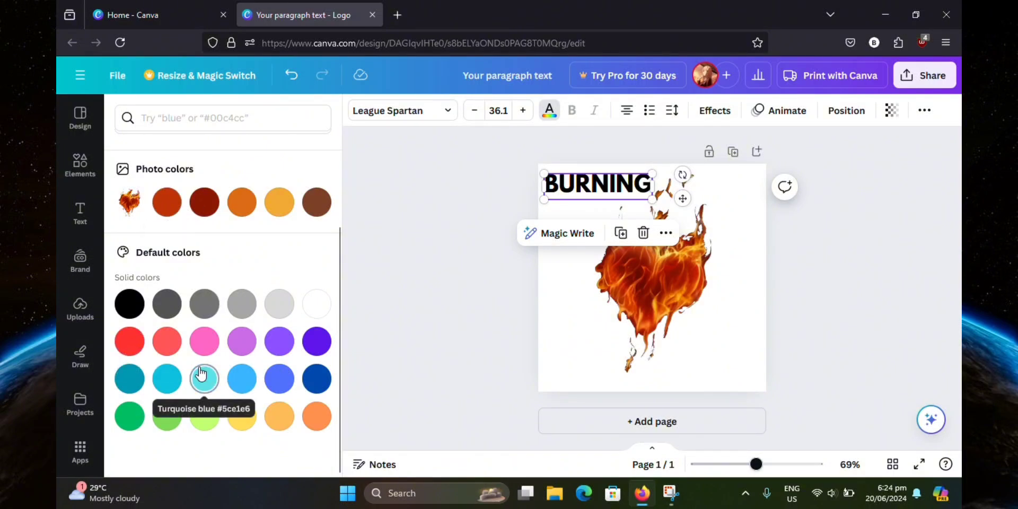
click(170, 211)
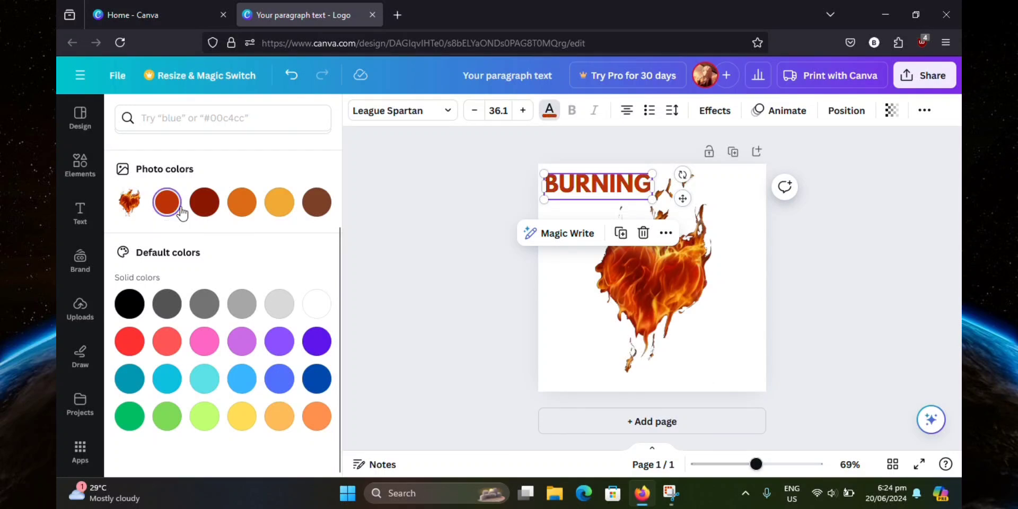
click(284, 207)
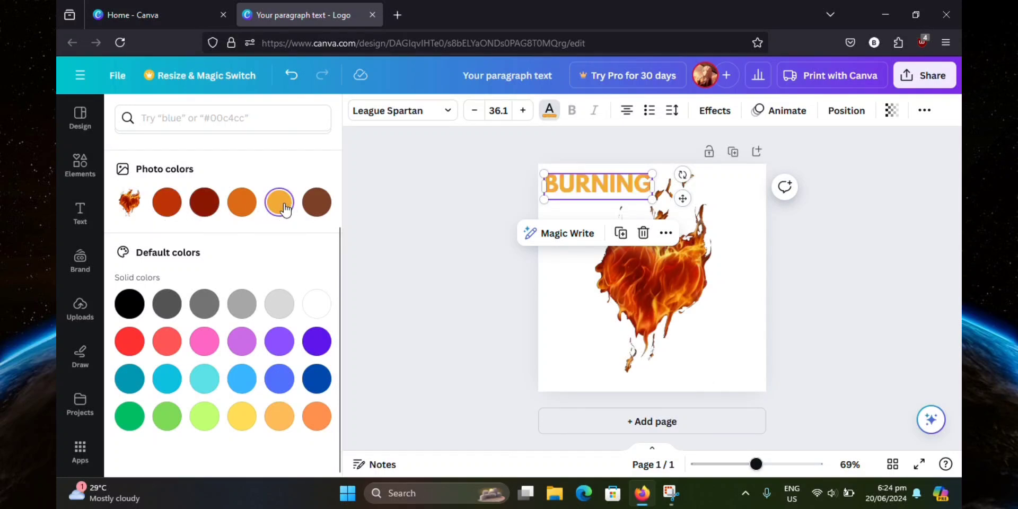
click(241, 204)
click(198, 207)
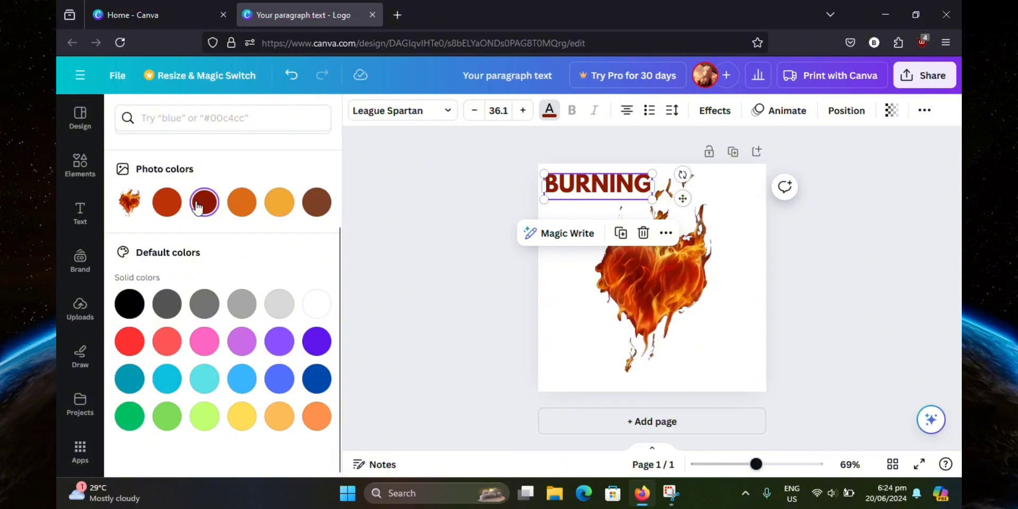
scroll(282, 334, down, 1)
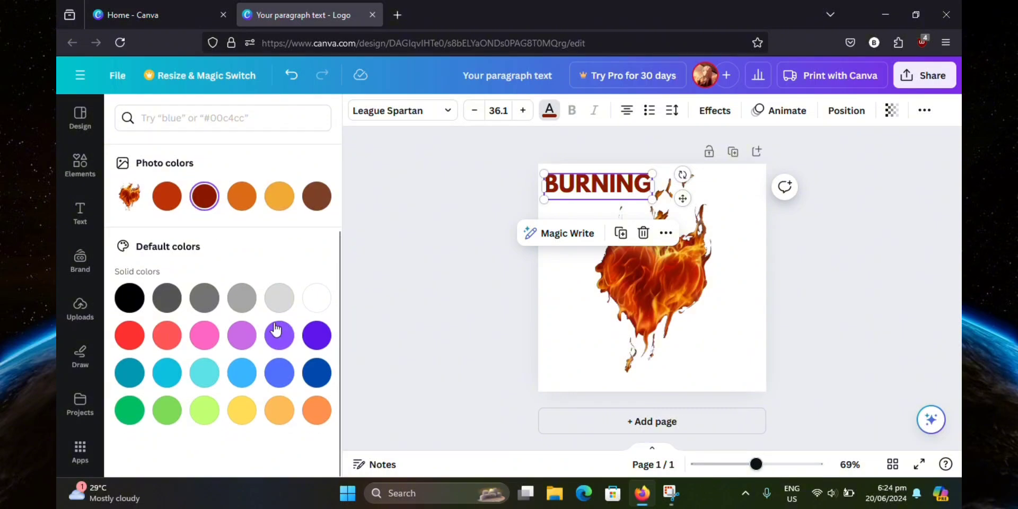
key(Escape)
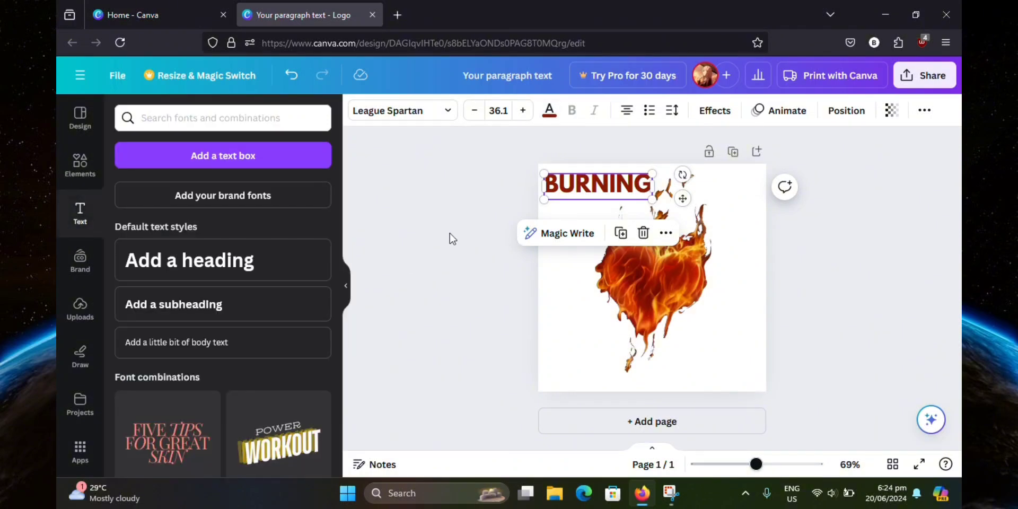
Add a second text box reading DESIRE.
click(211, 159)
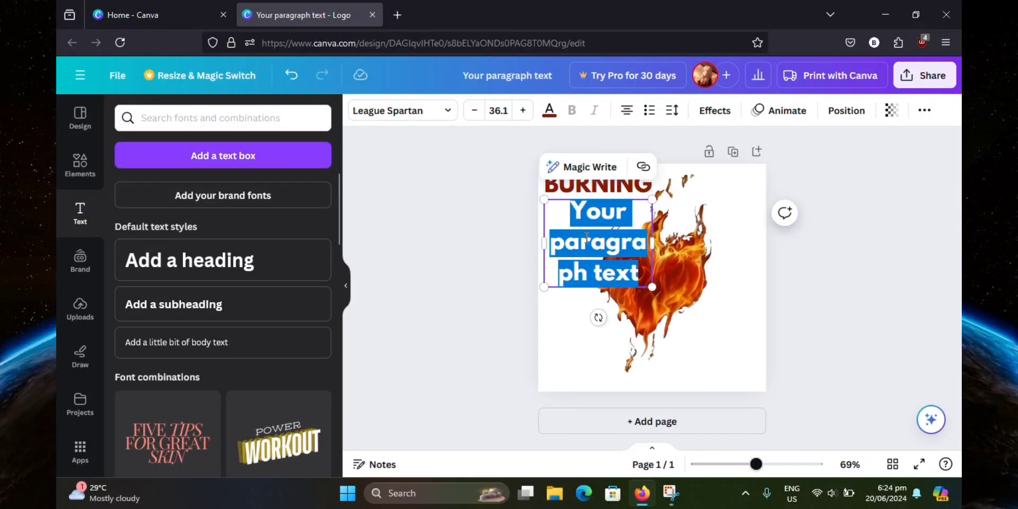
text(DEI)
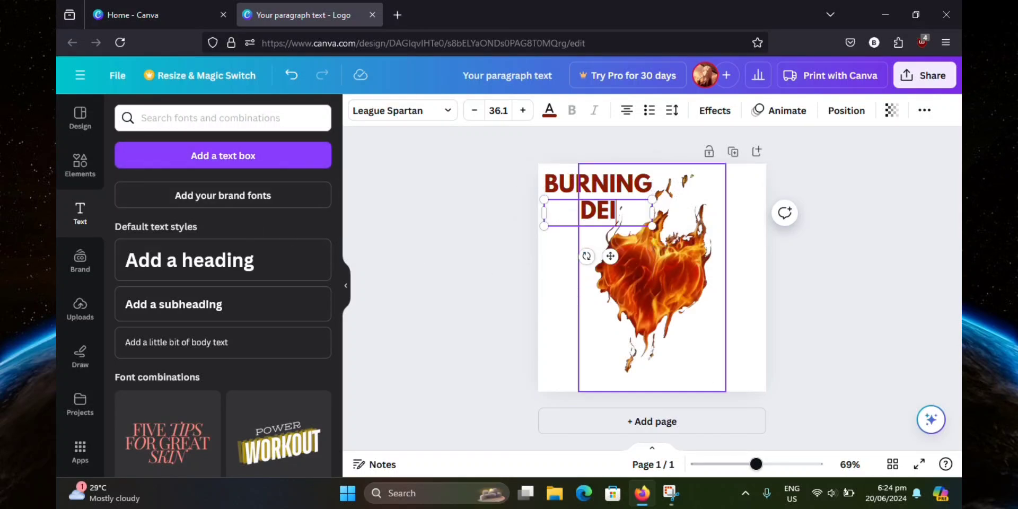
key(BackSpace)
text(SU)
key(BackSpace)
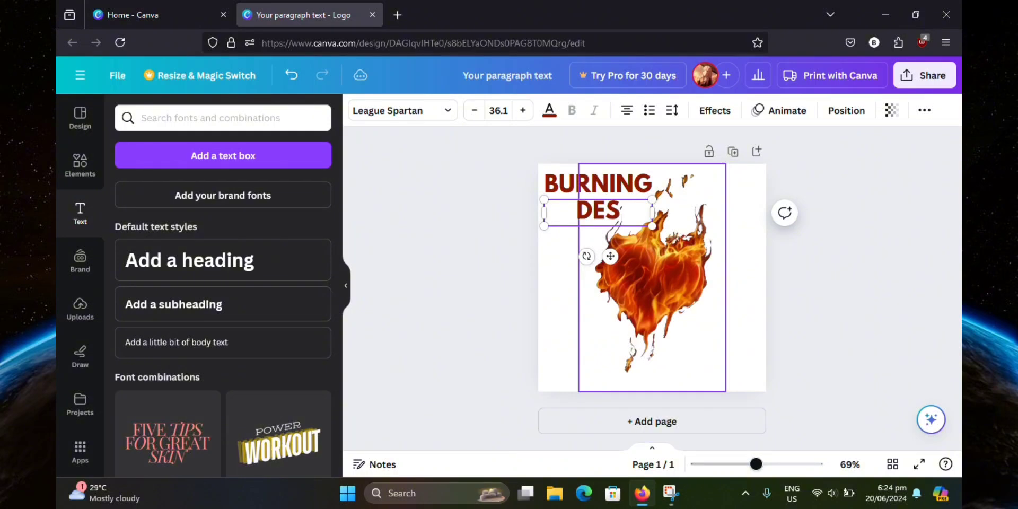
text(IRE)
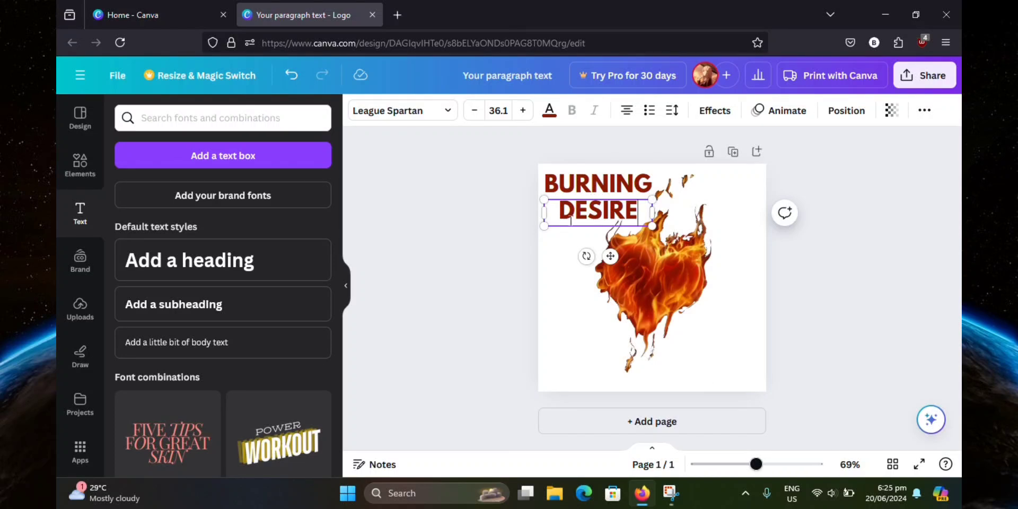
Move the DESIRE text to the lower-right corner of the page, beside the heart's bottom tip.
click(563, 240)
click(597, 224)
drag(597, 225, 717, 367)
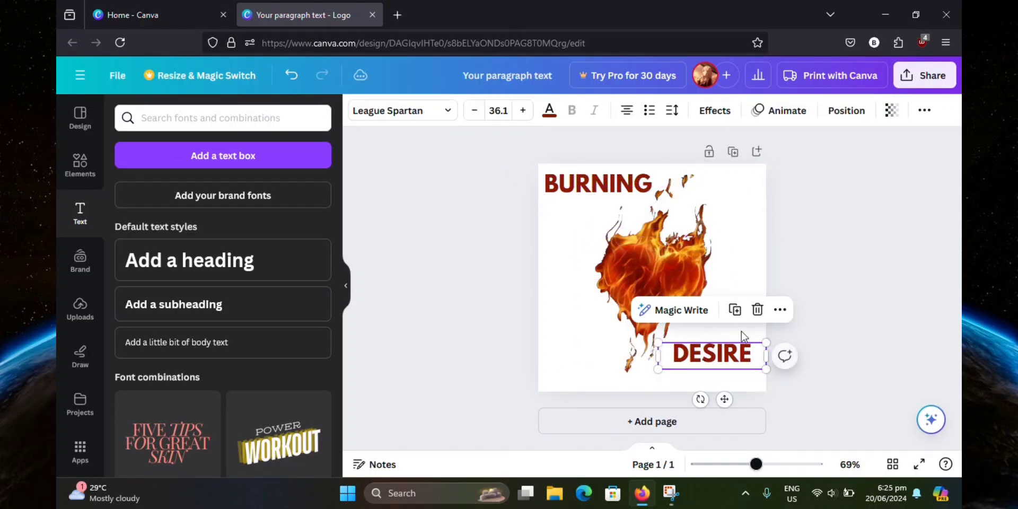
Deselect the DESIRE text and download the logo design as a PNG at 500 × 500 px.
click(735, 209)
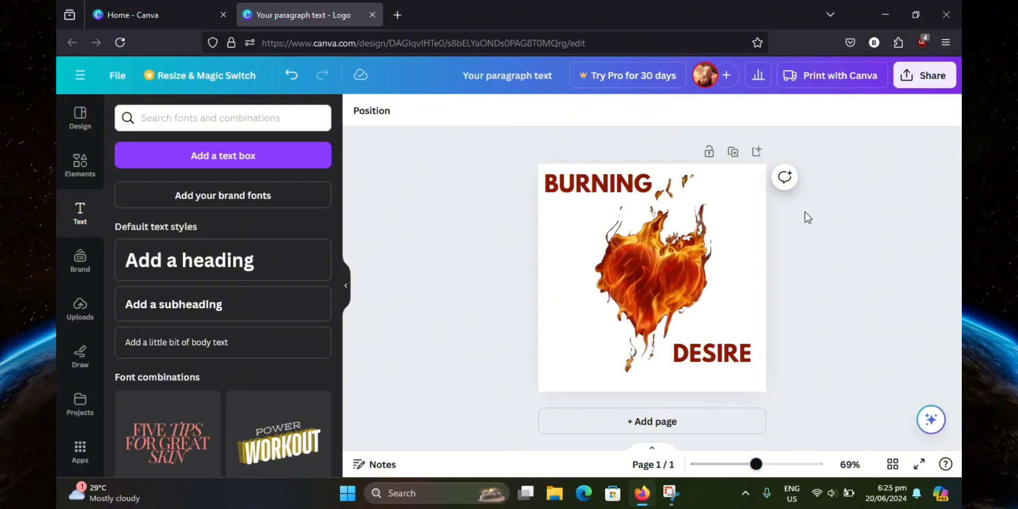
click(913, 85)
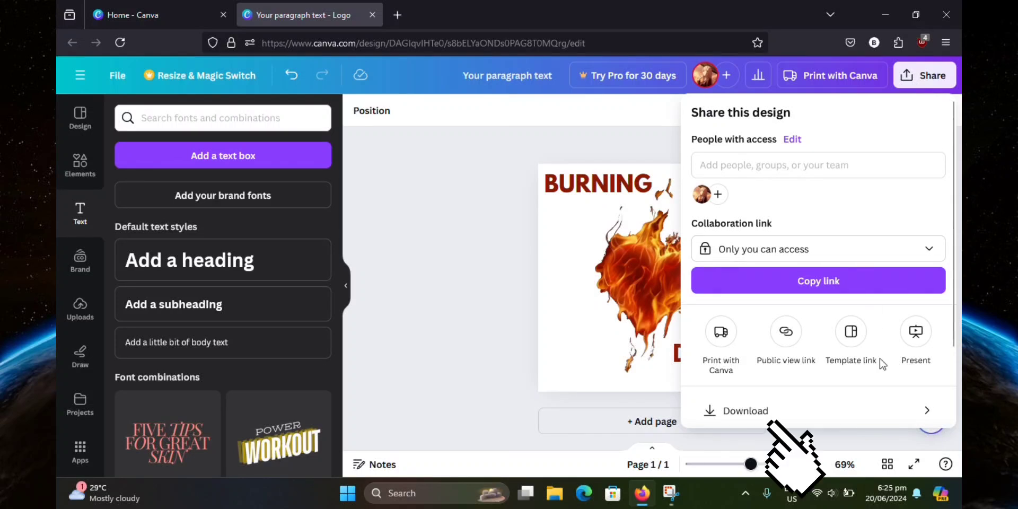
click(846, 410)
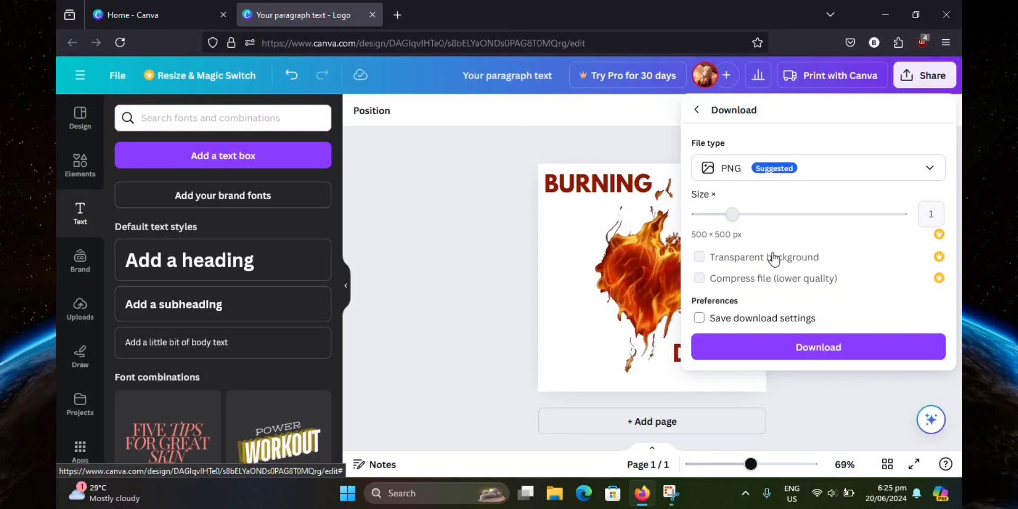
click(810, 354)
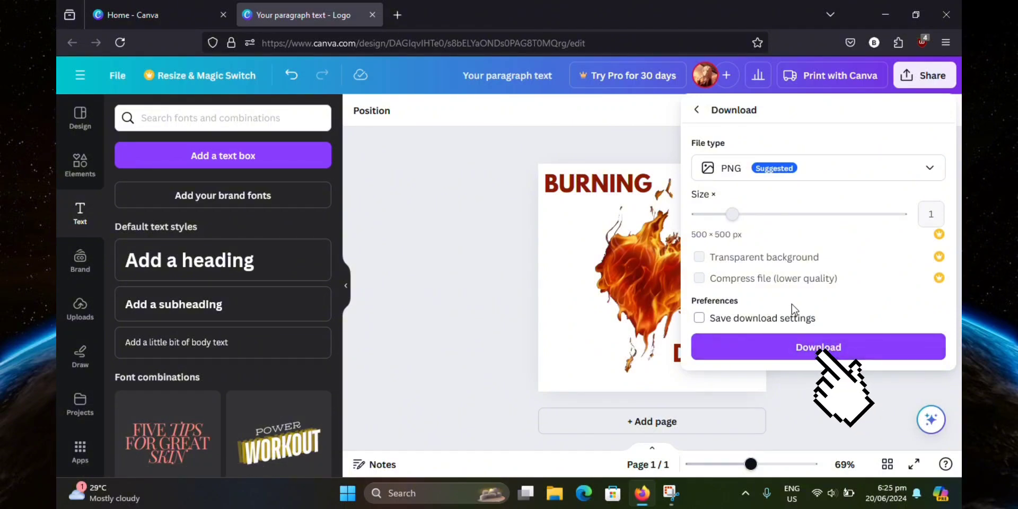
click(801, 353)
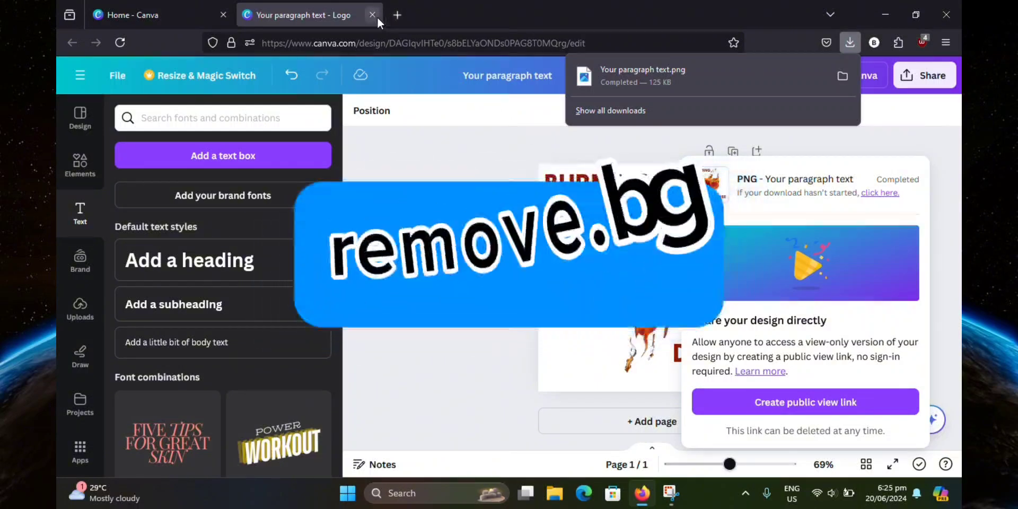
Open remove.bg in a new browser tab and upload the Your paragraph text(1) PNG for background removal.
click(391, 18)
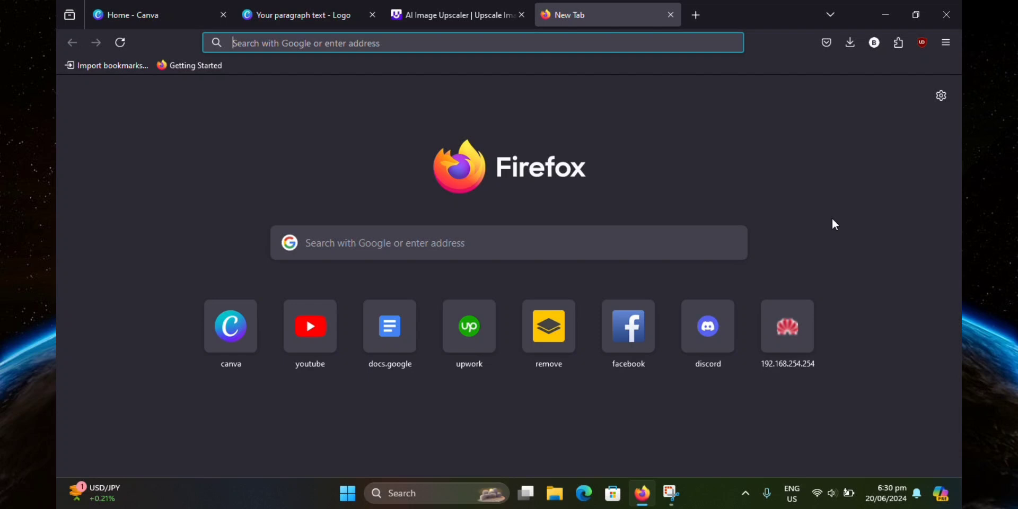
text(remove.bg/)
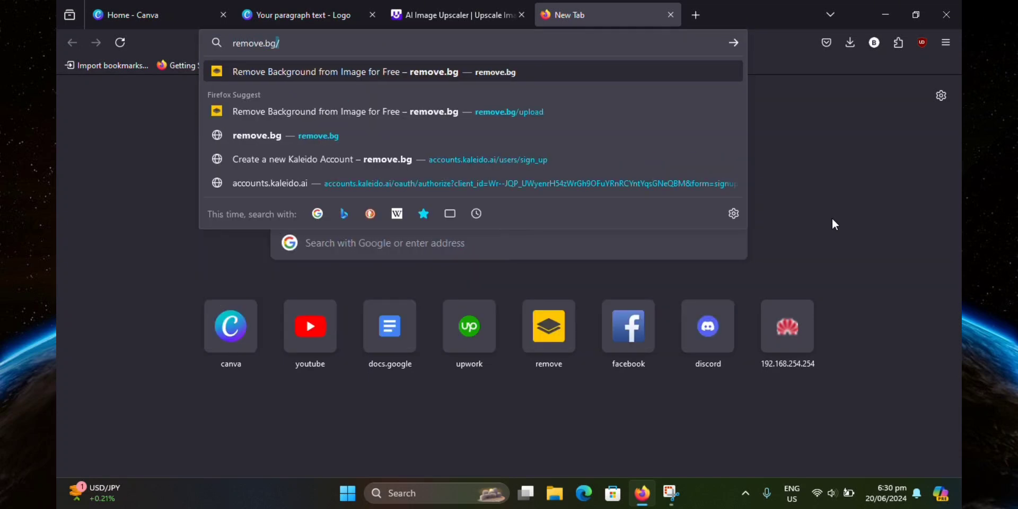
key(Return)
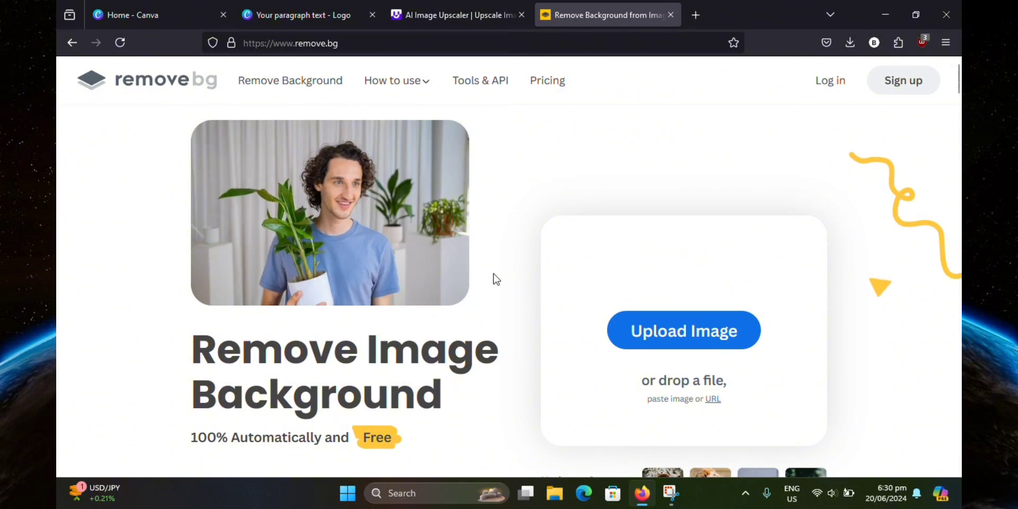
click(680, 333)
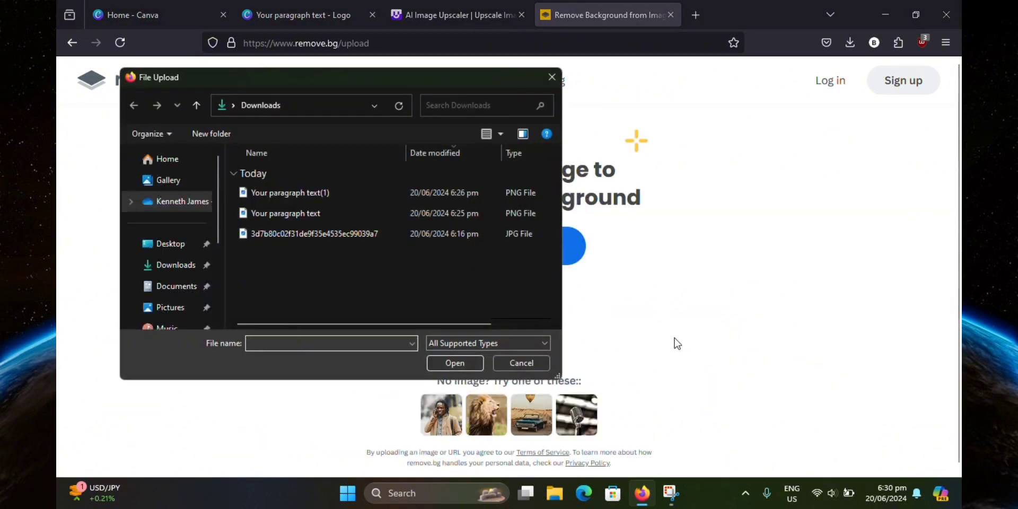
click(355, 191)
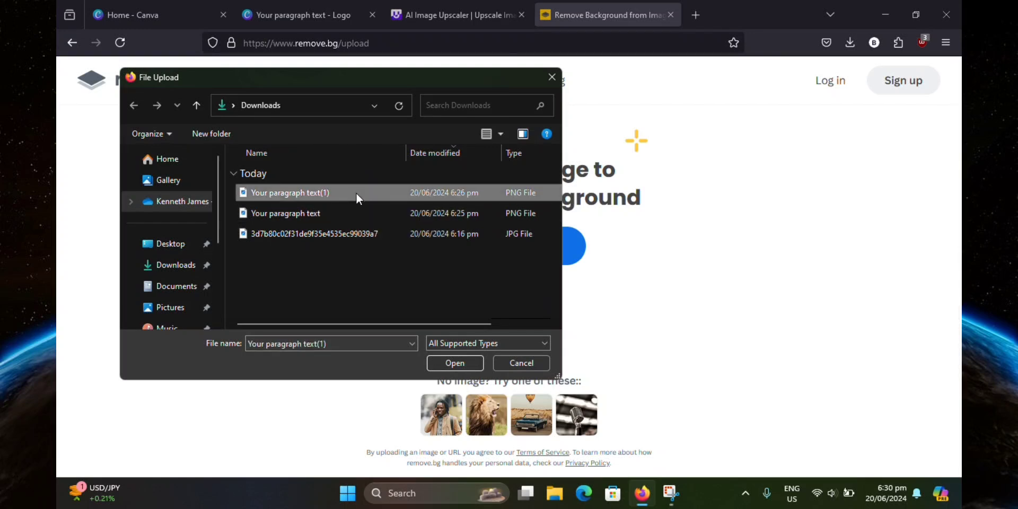
click(451, 364)
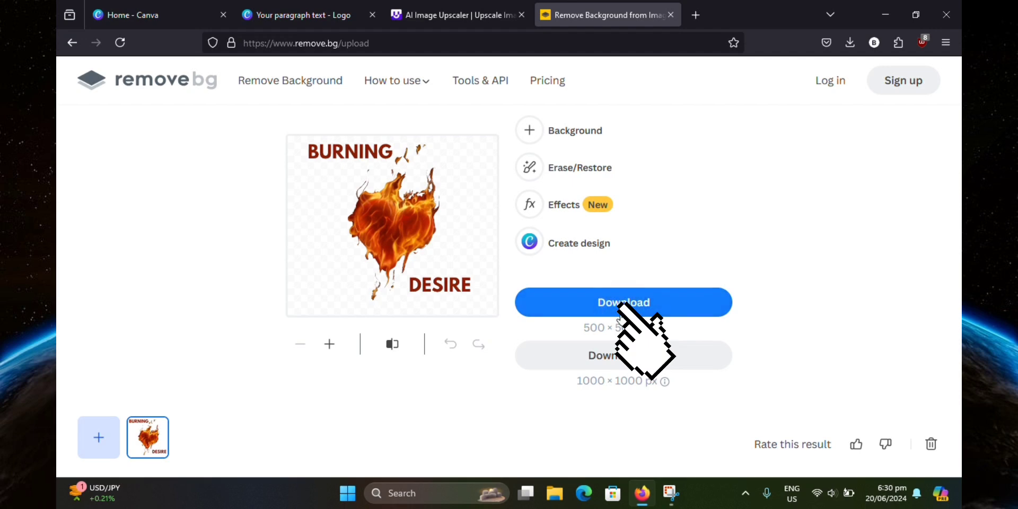
Download the background-free logo at 500 × 500 px and dismiss the browser's download list.
click(620, 317)
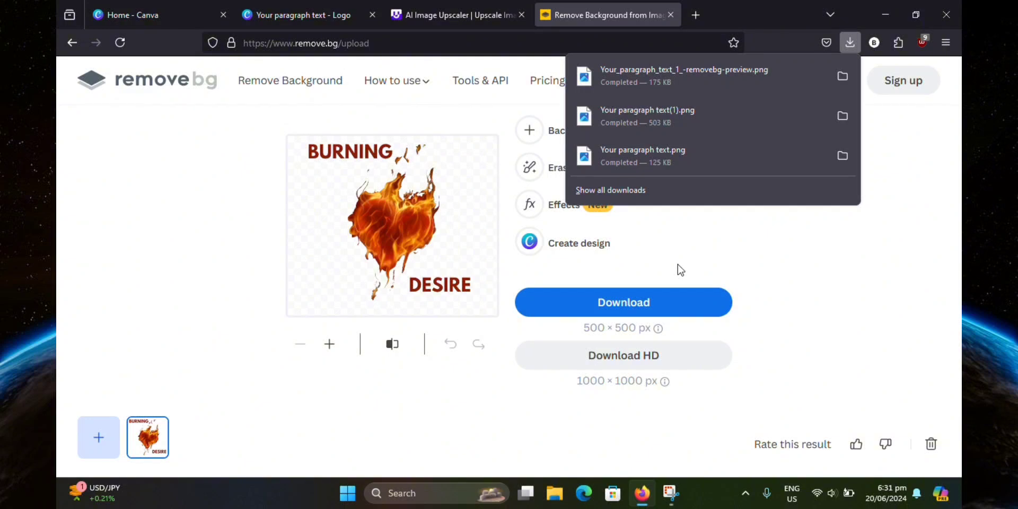
click(709, 256)
click(677, 141)
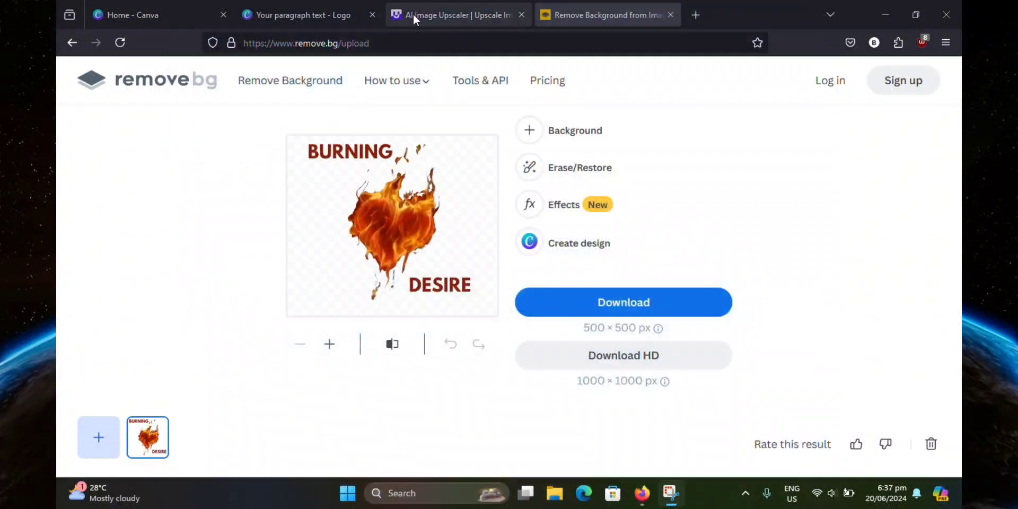
Switch to Img.Upscaler, upscale the Your_paragraph_text_1_-removebg-preview image at 200% and download the result.
click(413, 15)
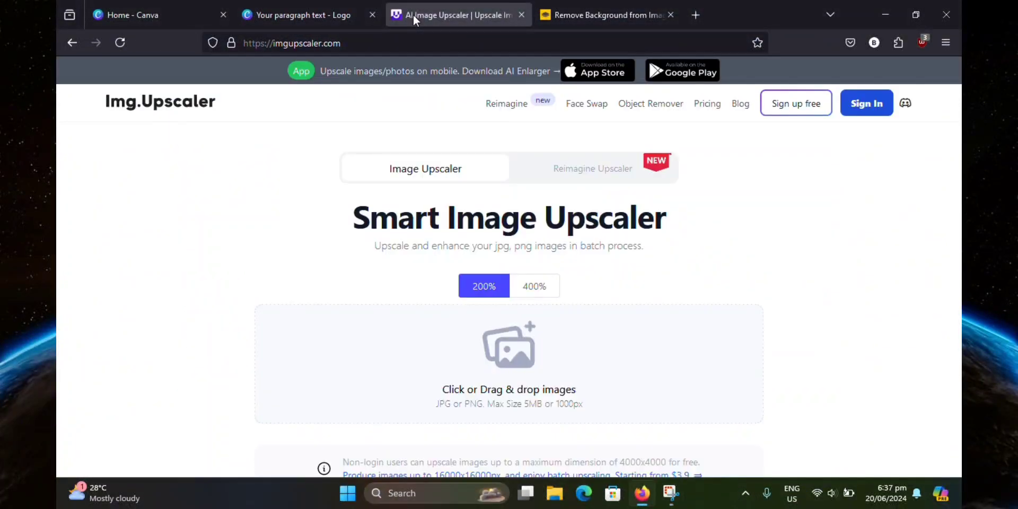
click(514, 366)
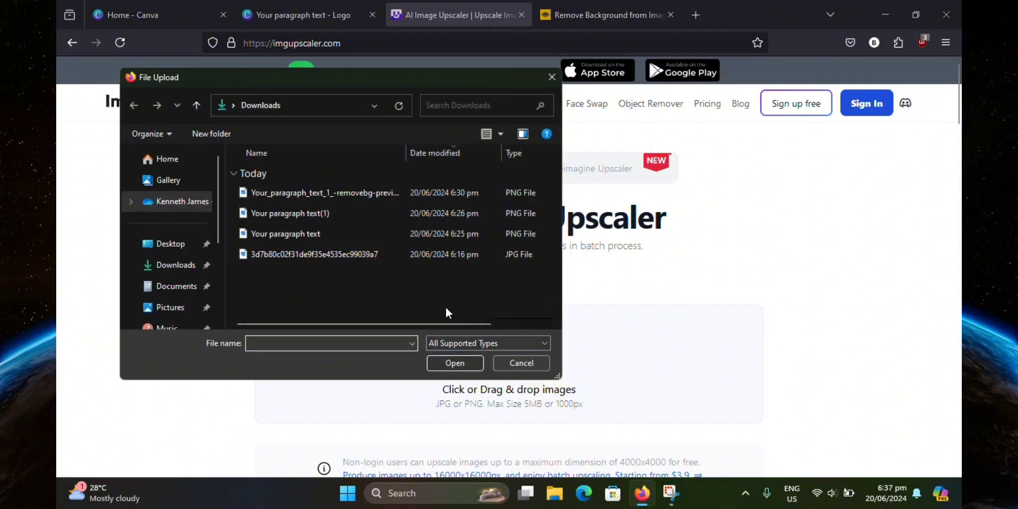
click(339, 199)
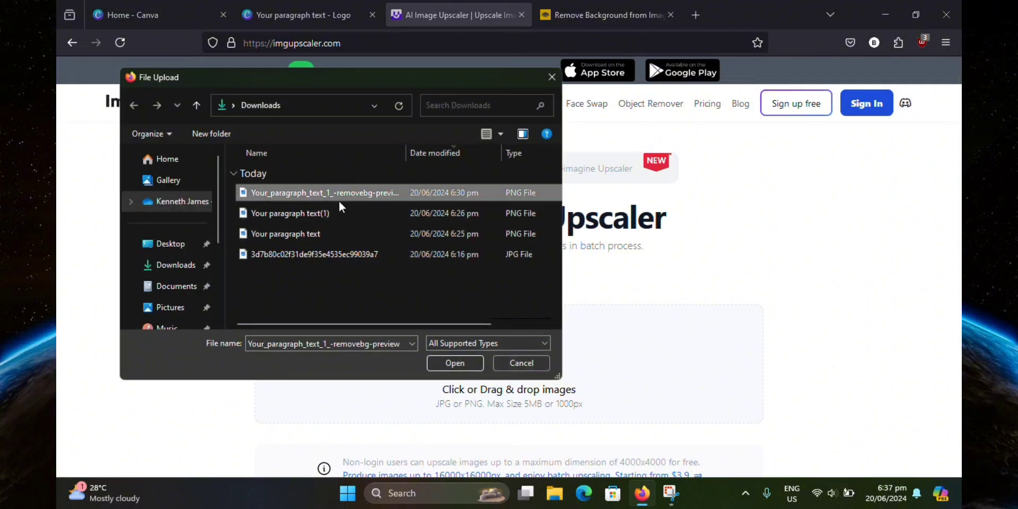
click(454, 362)
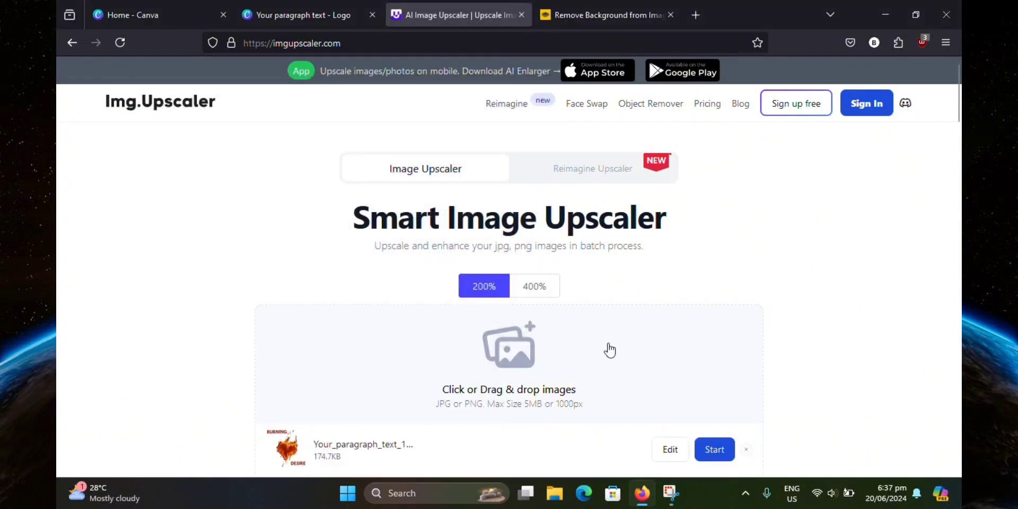
click(715, 450)
scroll(674, 419, down, 2)
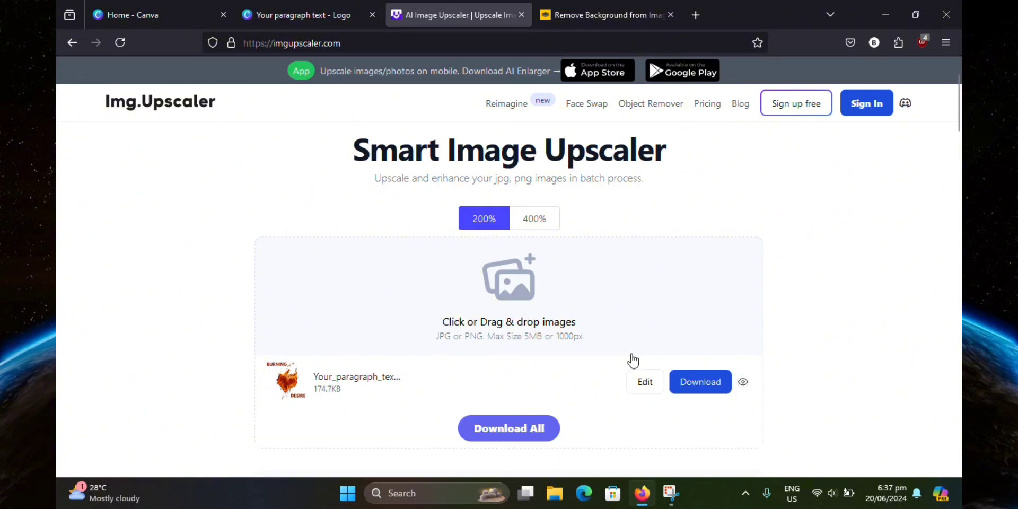
click(709, 387)
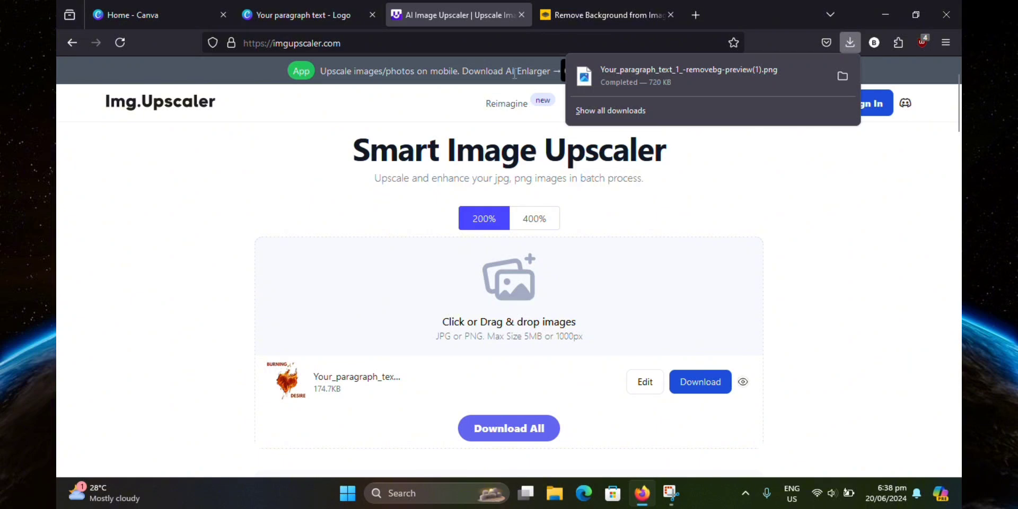
Go to the Printify website and open the store's product page.
click(371, 49)
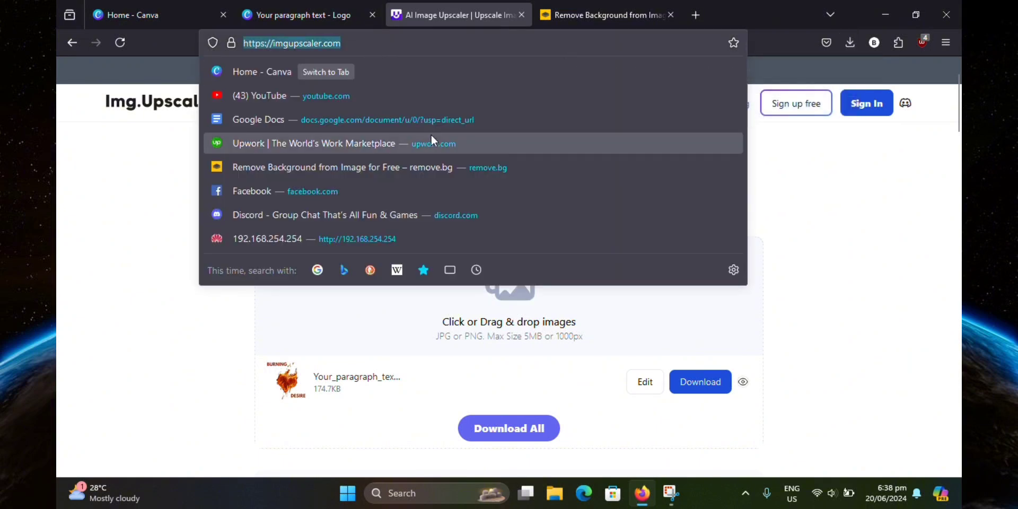
text(printify)
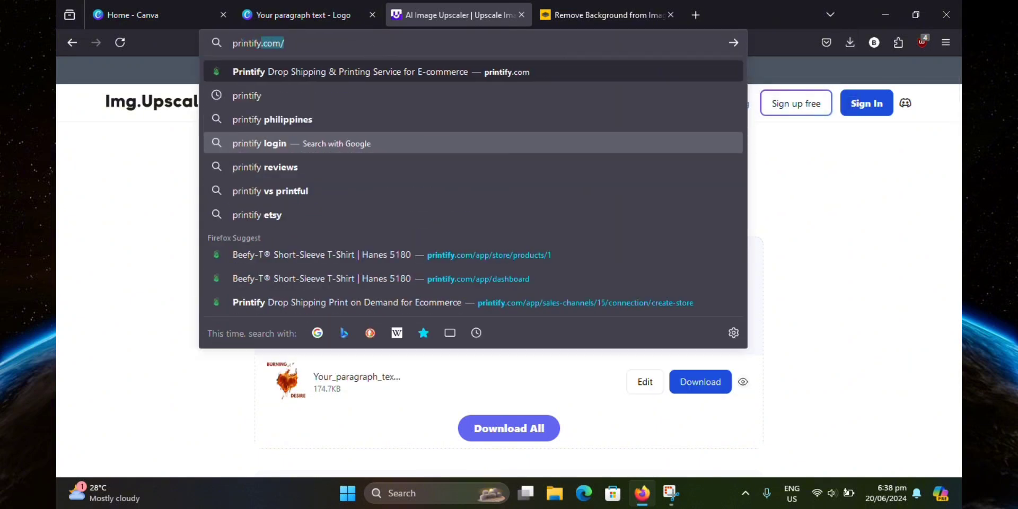
key(Return)
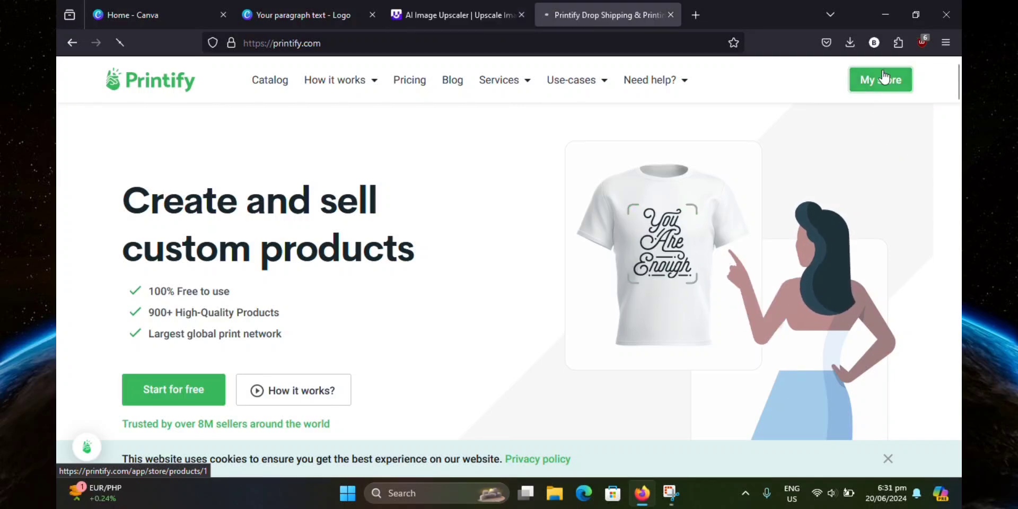
click(880, 80)
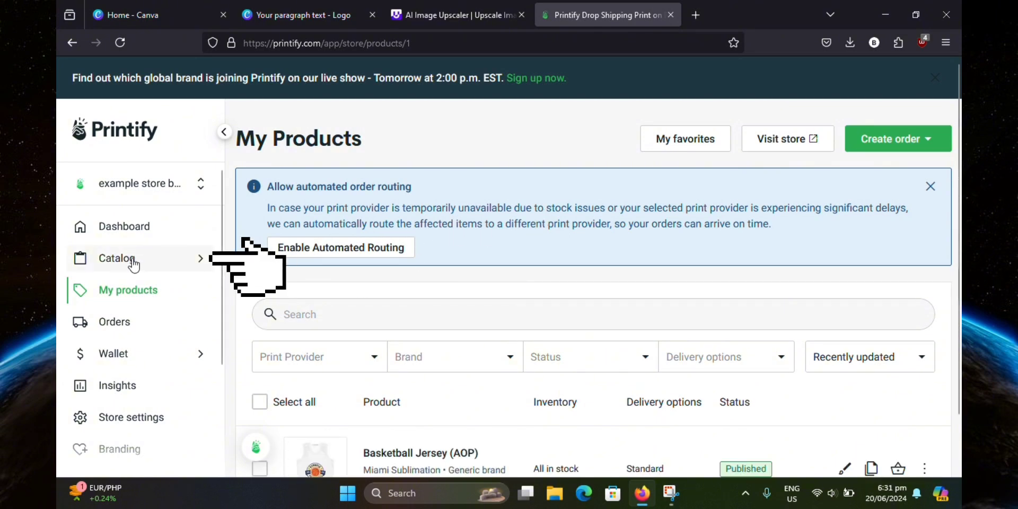
Browse the catalog's men's T-shirts and open the Beefy-T Short-Sleeve T-Shirt by Hanes (5180).
mouse_move(136, 263)
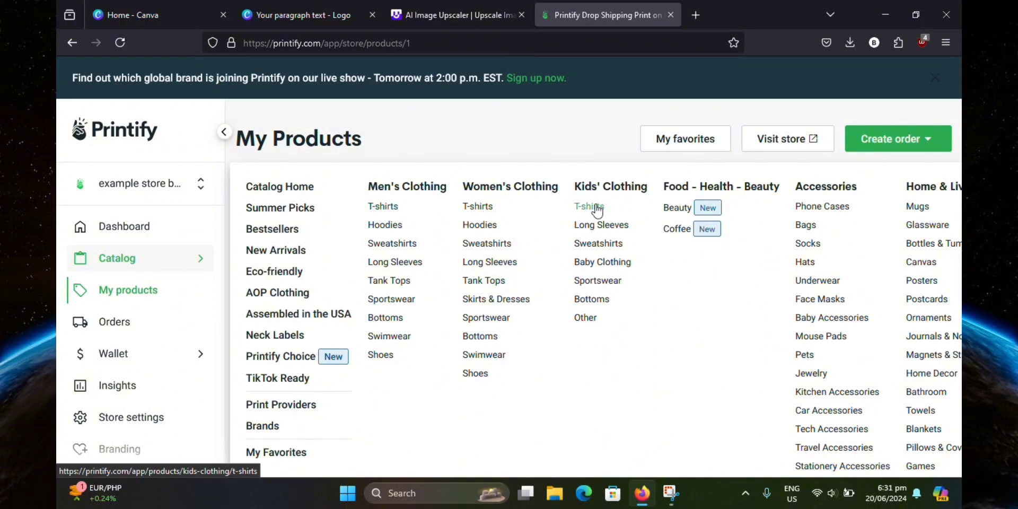
click(387, 206)
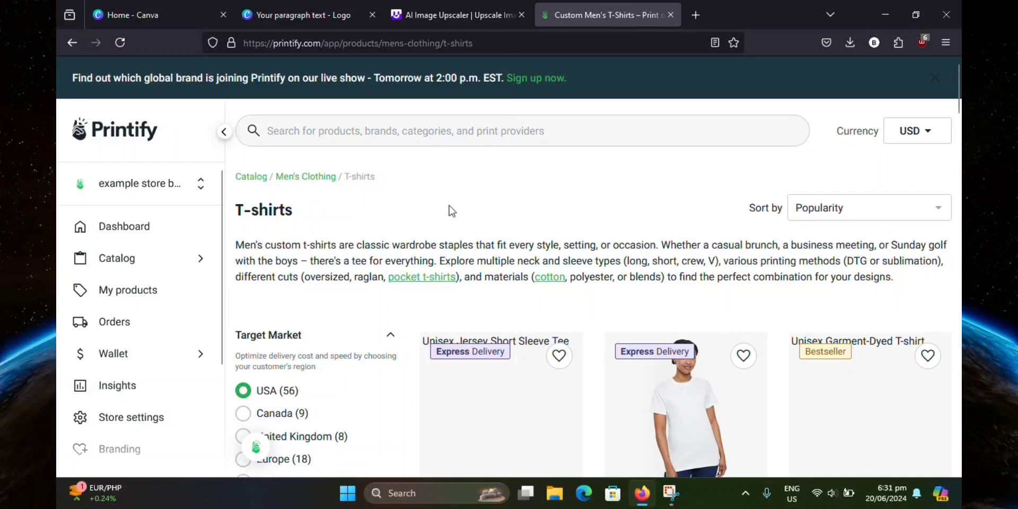
scroll(450, 211, down, 10)
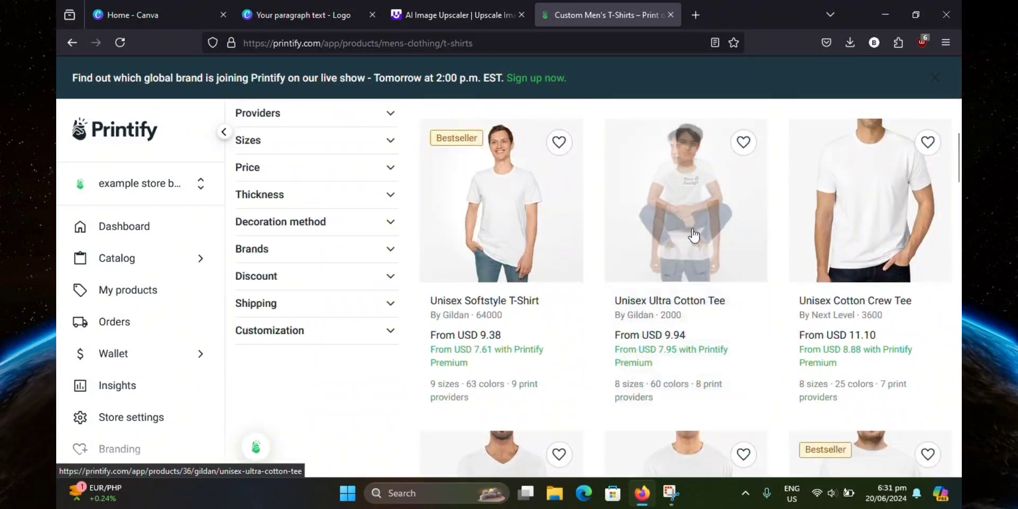
scroll(694, 235, down, 6)
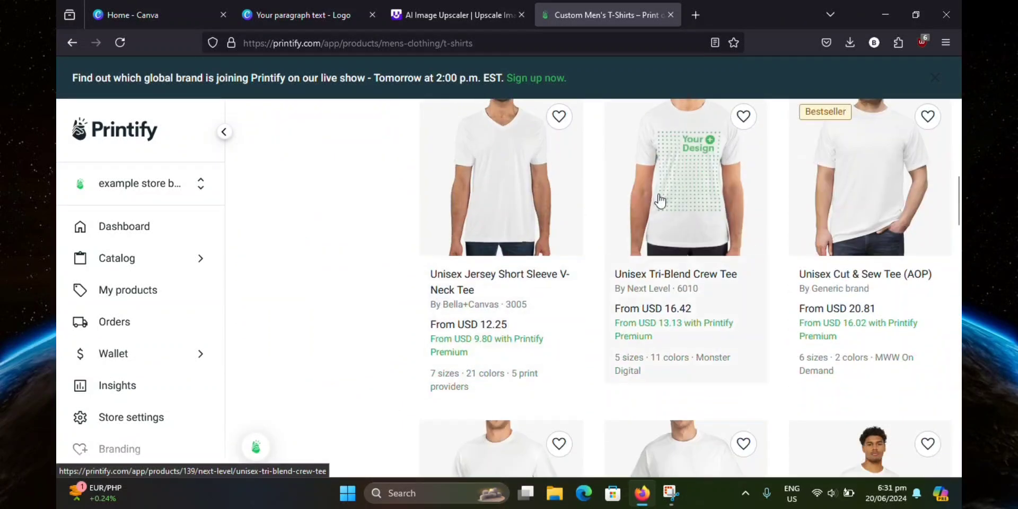
scroll(799, 227, down, 5)
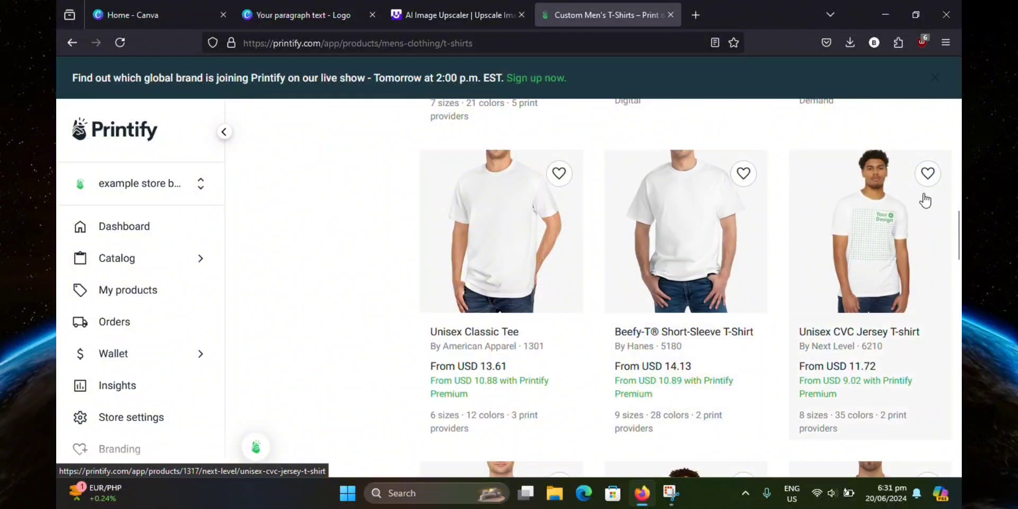
click(689, 259)
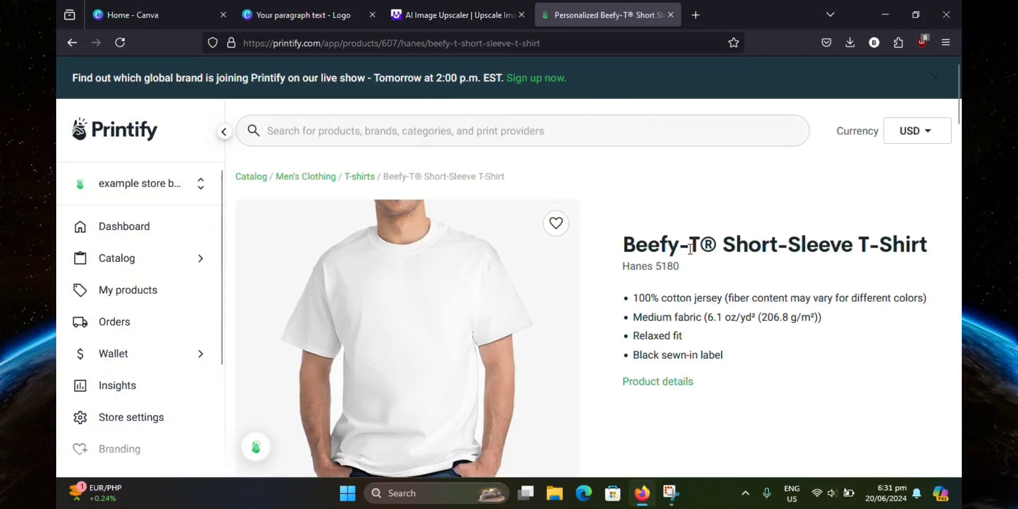
Start designing the Beefy-T shirt with Ink Blot as the print provider.
scroll(689, 247, down, 5)
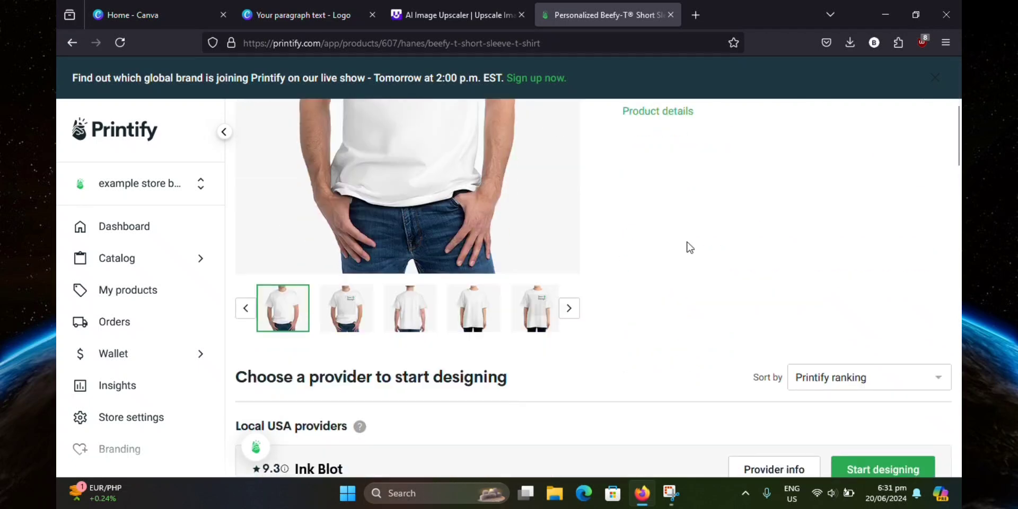
scroll(689, 247, down, 4)
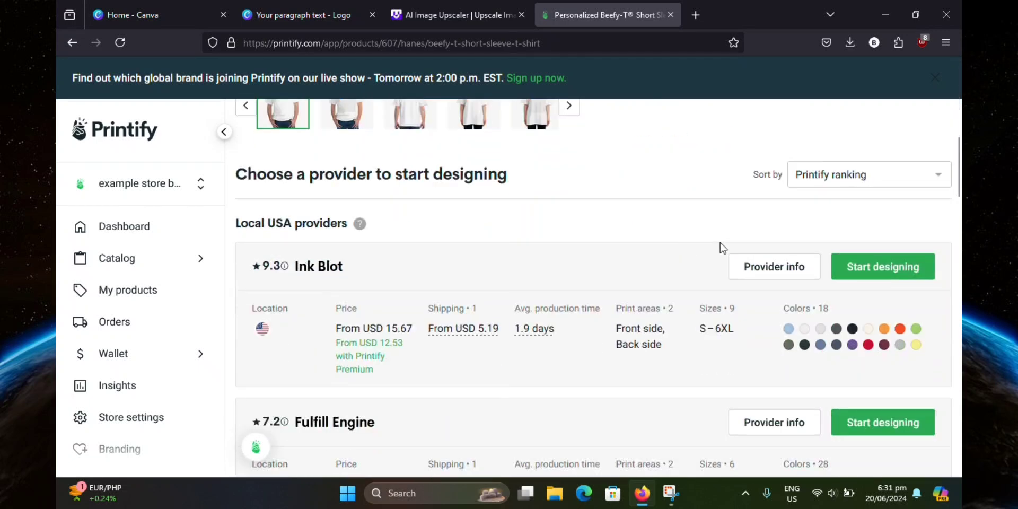
click(886, 270)
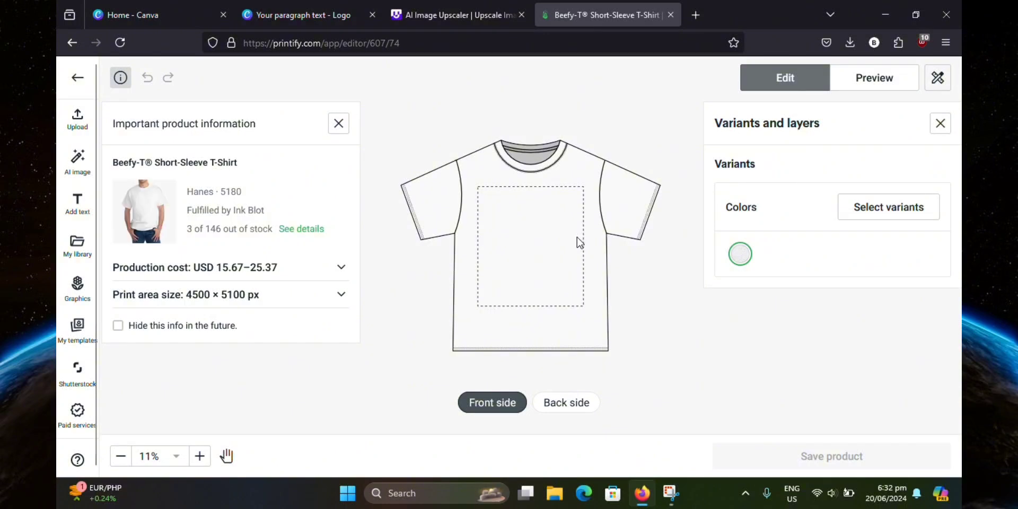
Upload Your_paragraph_text_1_-removebg-preview from the device to the shirt's front and enlarge it to the full width of the print area.
click(77, 125)
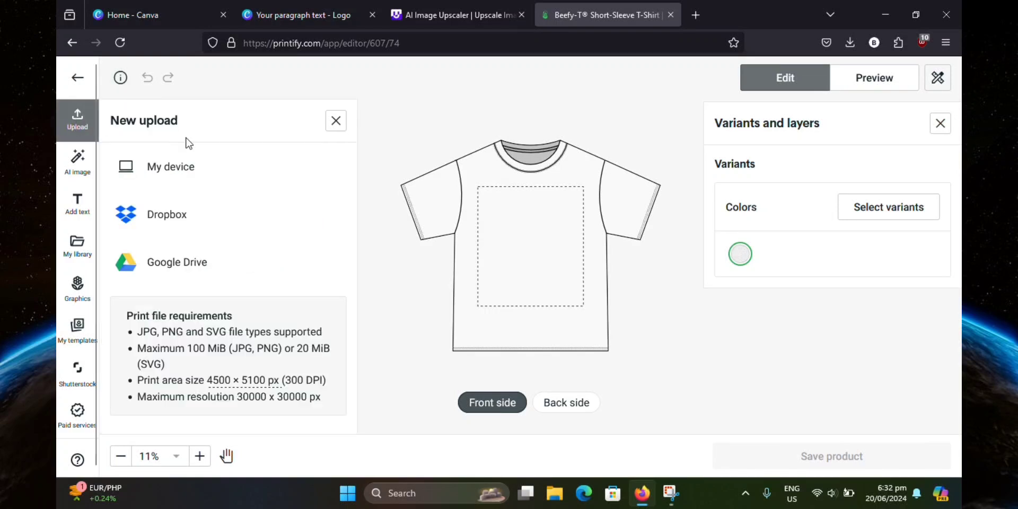
click(175, 175)
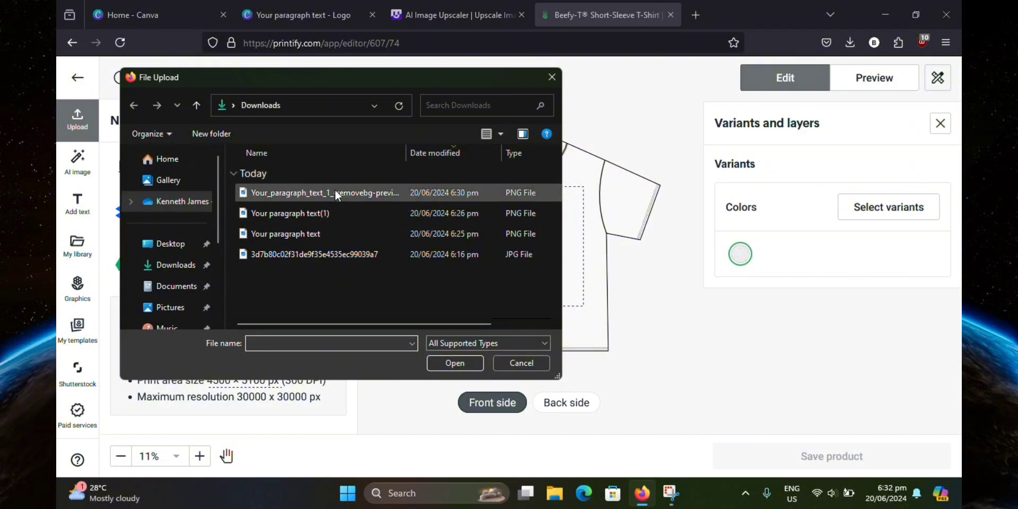
click(304, 193)
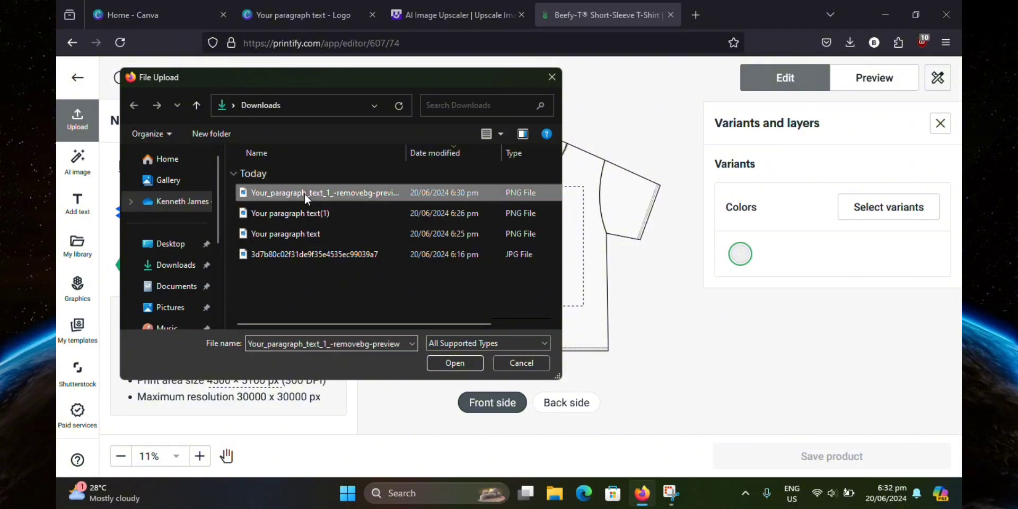
click(455, 362)
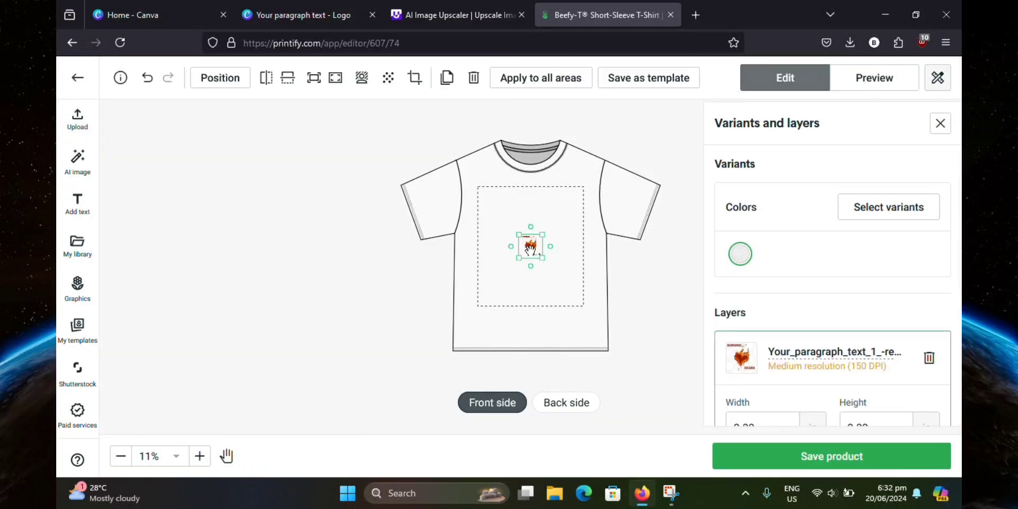
drag(536, 255, 510, 224)
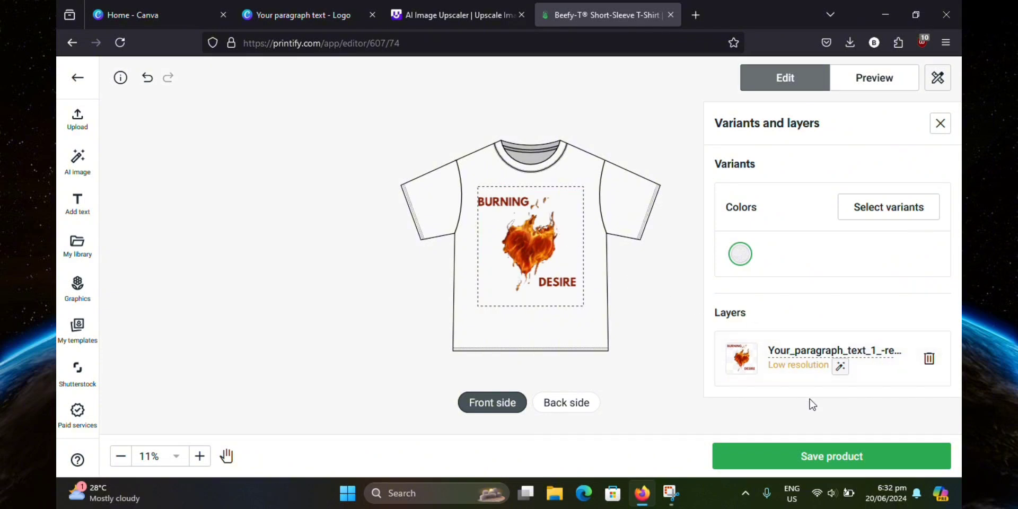
Save the T-shirt product and publish it to the store, dismissing the sample order offer.
click(842, 464)
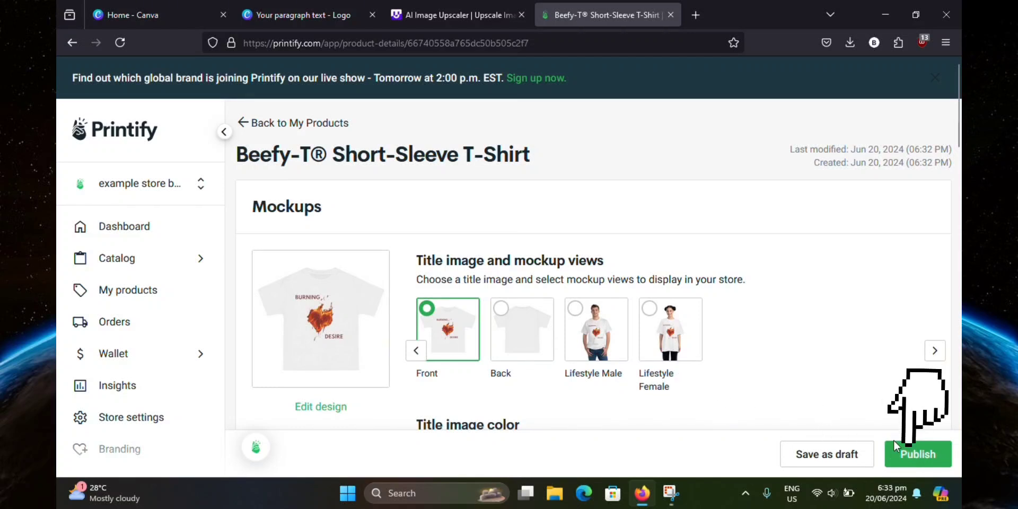
click(915, 460)
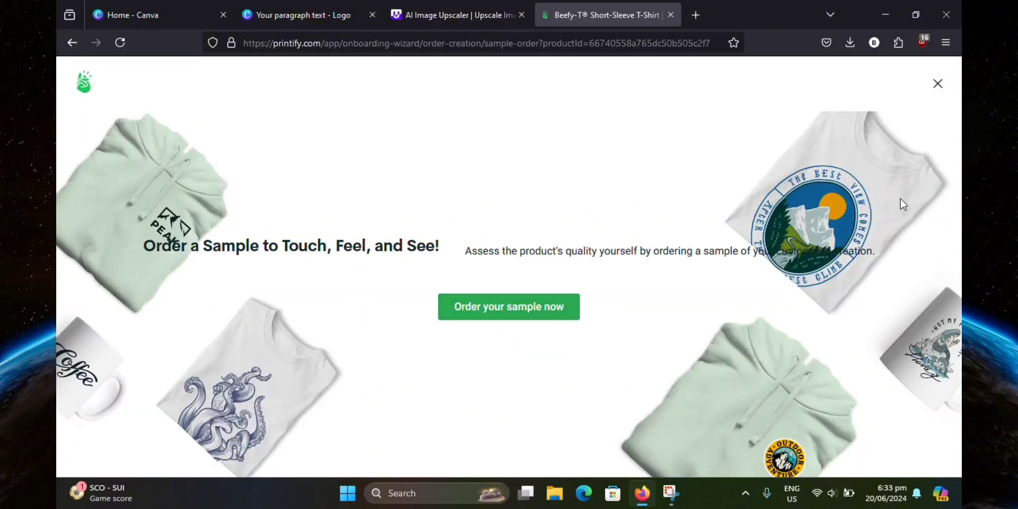
click(936, 90)
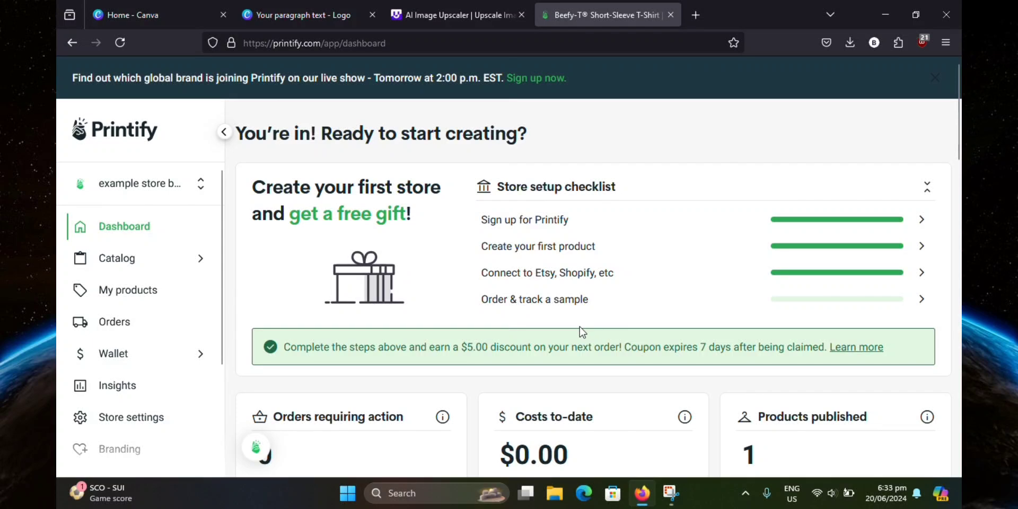
Open the store's product list and check the entry for the Beefy-T Short-Sleeve T-Shirt.
click(150, 291)
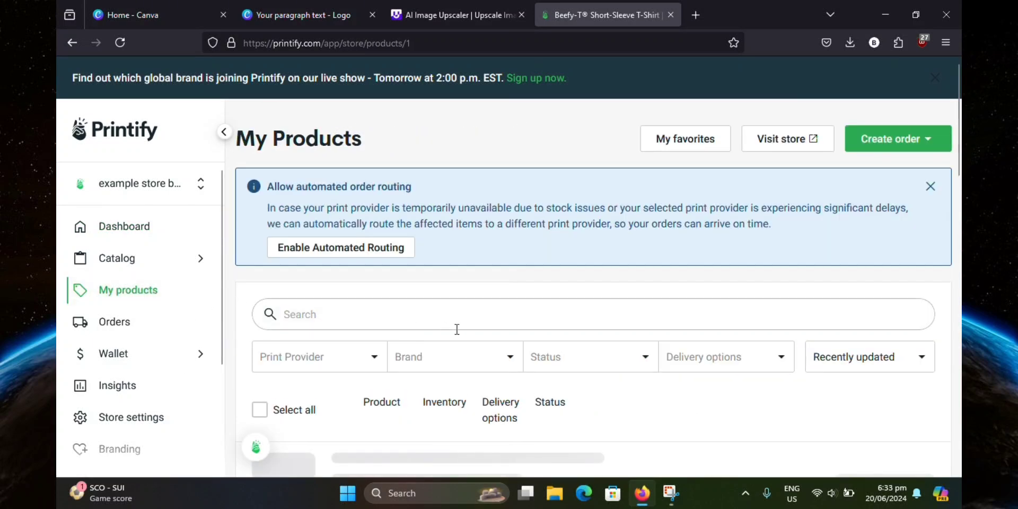
scroll(540, 317, down, 3)
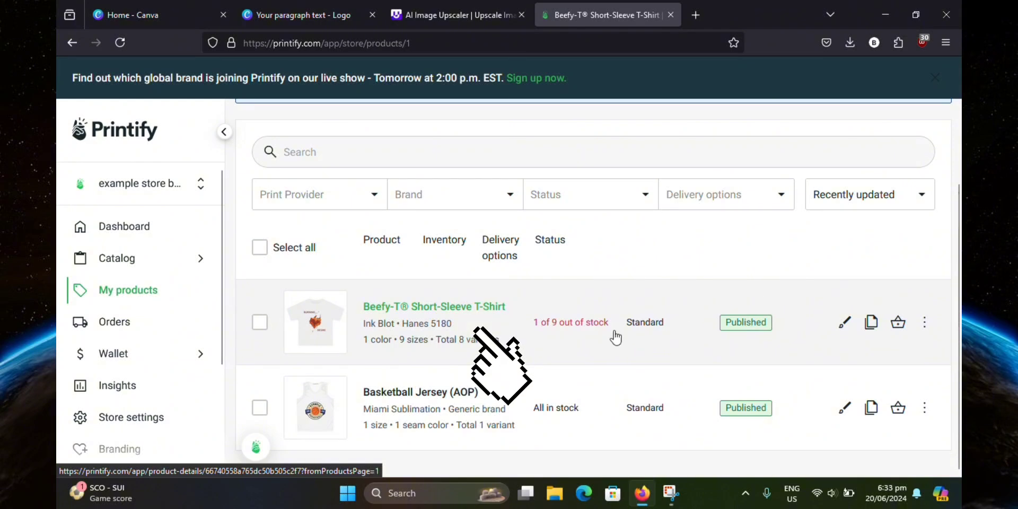